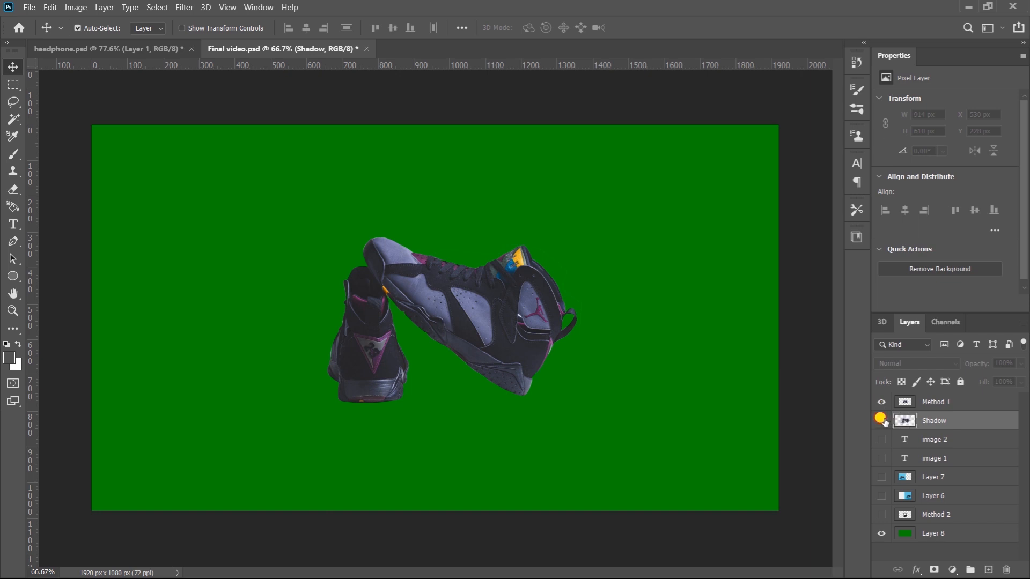
# Step: Make the Shadow layer visible and add a layer mask to it
pyautogui.click(882, 421)
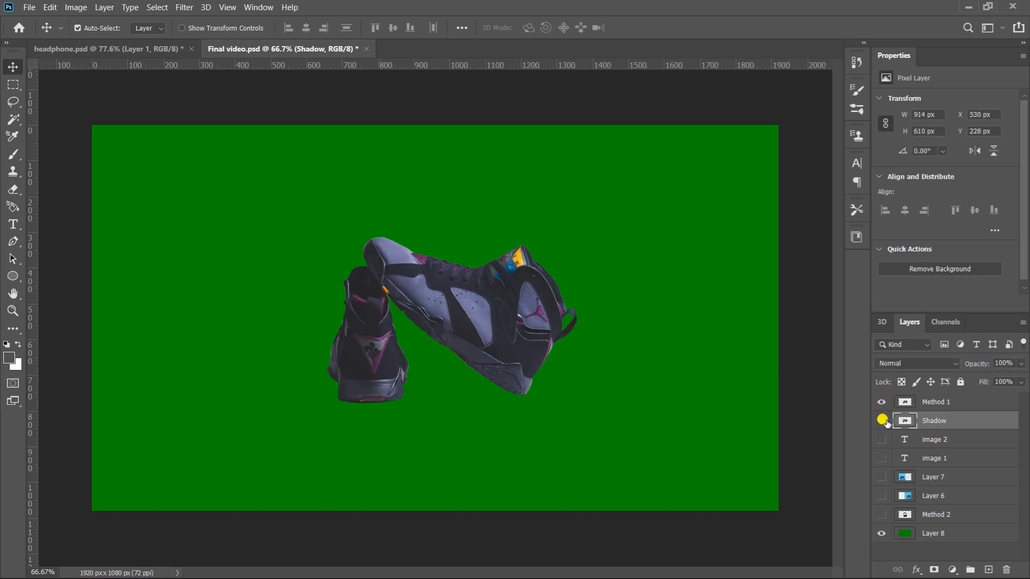
pyautogui.click(882, 421)
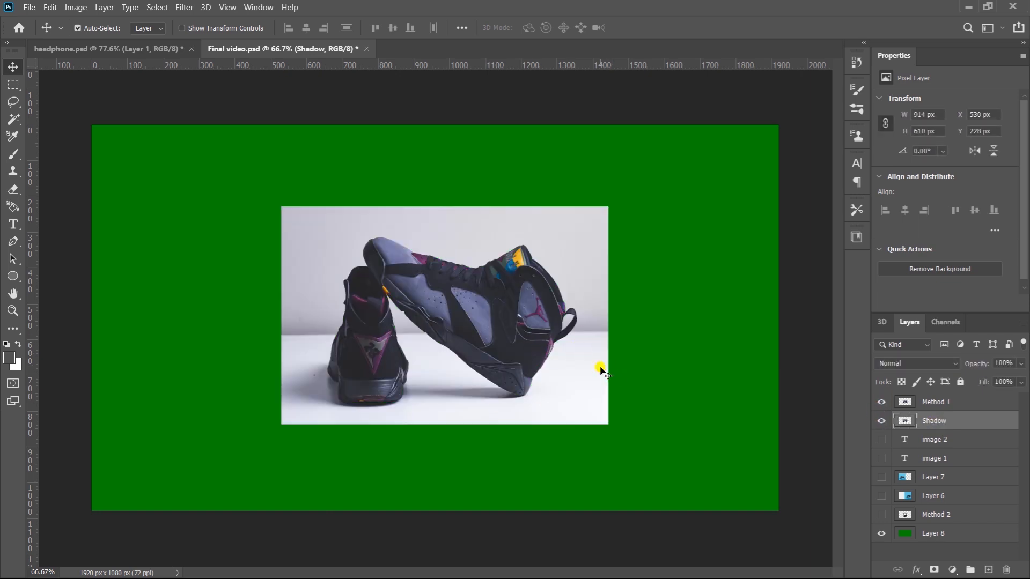
pyautogui.click(934, 570)
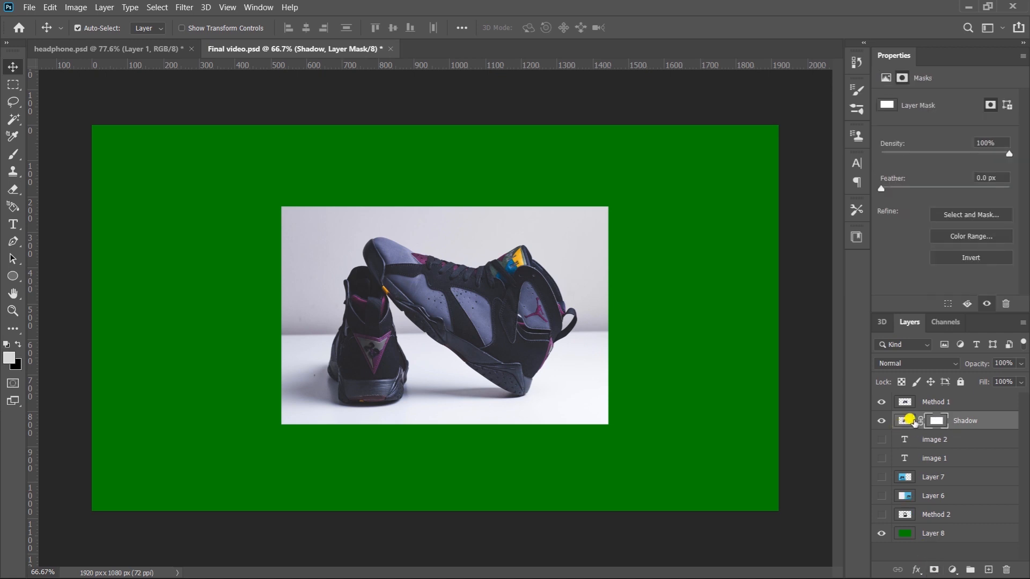
# Step: Hide the photo background around the shoes with the Eraser on the Shadow layer's mask, keeping only the soft-edged floor shadow beneath them
pyautogui.press('e')
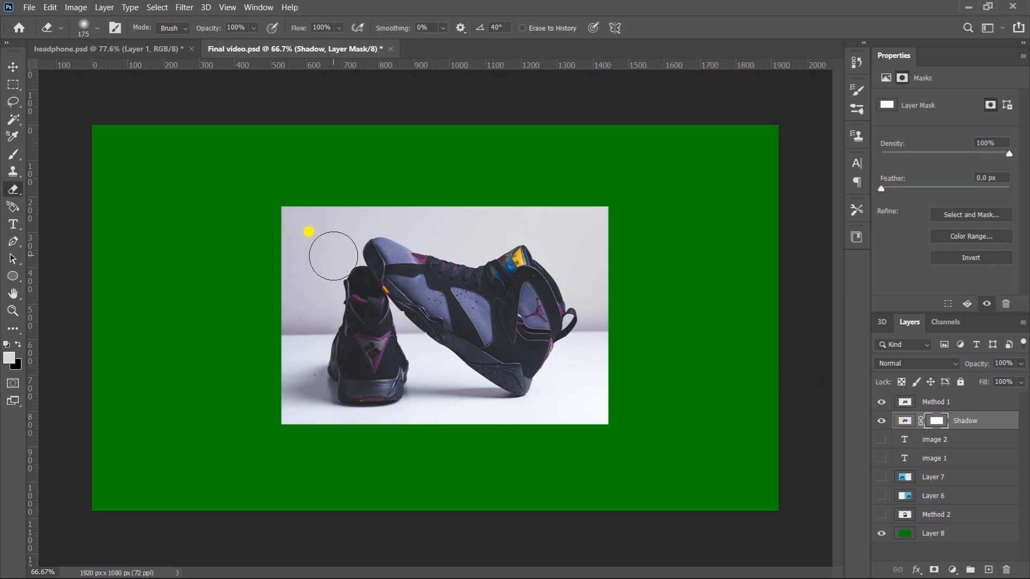
pyautogui.moveTo(312, 262)
pyautogui.mouseDown()
pyautogui.moveTo(360, 231)
pyautogui.moveTo(260, 218)
pyautogui.moveTo(370, 215)
pyautogui.moveTo(603, 250)
pyautogui.moveTo(662, 241)
pyautogui.moveTo(613, 285)
pyautogui.moveTo(590, 267)
pyautogui.moveTo(462, 265)
pyautogui.moveTo(253, 283)
pyautogui.moveTo(315, 314)
pyautogui.moveTo(272, 346)
pyautogui.moveTo(324, 331)
pyautogui.moveTo(259, 372)
pyautogui.moveTo(279, 364)
pyautogui.moveTo(261, 407)
pyautogui.moveTo(336, 444)
pyautogui.moveTo(269, 418)
pyautogui.moveTo(407, 454)
pyautogui.moveTo(315, 438)
pyautogui.moveTo(570, 451)
pyautogui.moveTo(437, 440)
pyautogui.moveTo(578, 432)
pyautogui.moveTo(537, 441)
pyautogui.moveTo(614, 347)
pyautogui.moveTo(496, 314)
pyautogui.moveTo(627, 367)
pyautogui.moveTo(572, 356)
pyautogui.moveTo(589, 421)
pyautogui.moveTo(567, 348)
pyautogui.moveTo(418, 329)
pyautogui.moveTo(469, 332)
pyautogui.moveTo(416, 354)
pyautogui.moveTo(533, 351)
pyautogui.moveTo(553, 372)
pyautogui.moveTo(536, 433)
pyautogui.moveTo(414, 428)
pyautogui.moveTo(298, 447)
pyautogui.moveTo(314, 337)
pyautogui.moveTo(366, 343)
pyautogui.moveTo(271, 367)
pyautogui.moveTo(266, 409)
pyautogui.moveTo(374, 452)
pyautogui.moveTo(417, 358)
pyautogui.moveTo(538, 360)
pyautogui.mouseUp()
pyautogui.press('[')
pyautogui.press('[')
pyautogui.press('[')
pyautogui.press('[')
pyautogui.press('v')
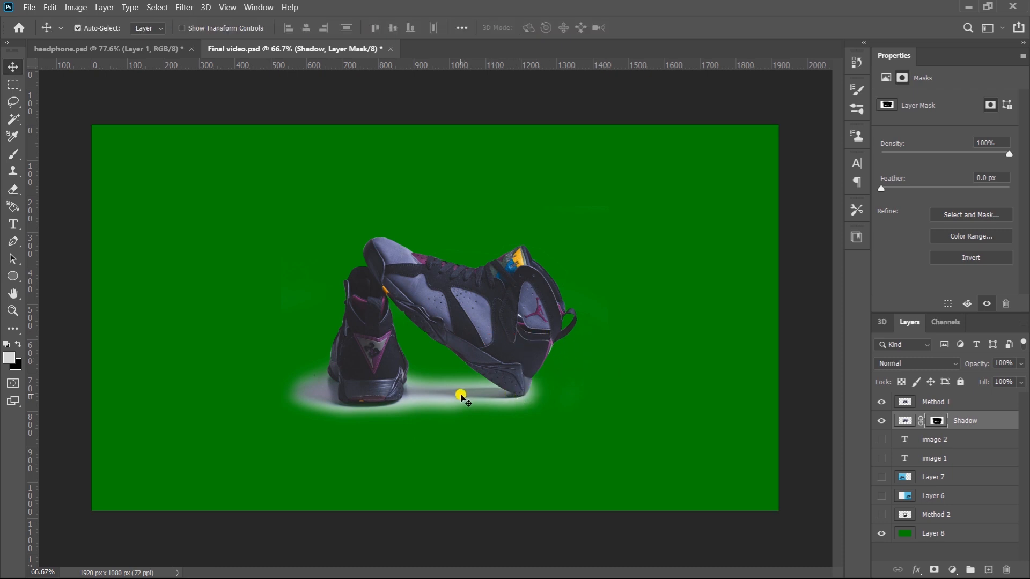
# Step: Place the shoes and their shadow in the left half of the canvas, and set the Shadow layer's blend mode to Multiply
pyautogui.moveTo(467, 384); pyautogui.dragTo(311, 377)
pyautogui.rightClick(310, 377)
pyautogui.click(319, 384)
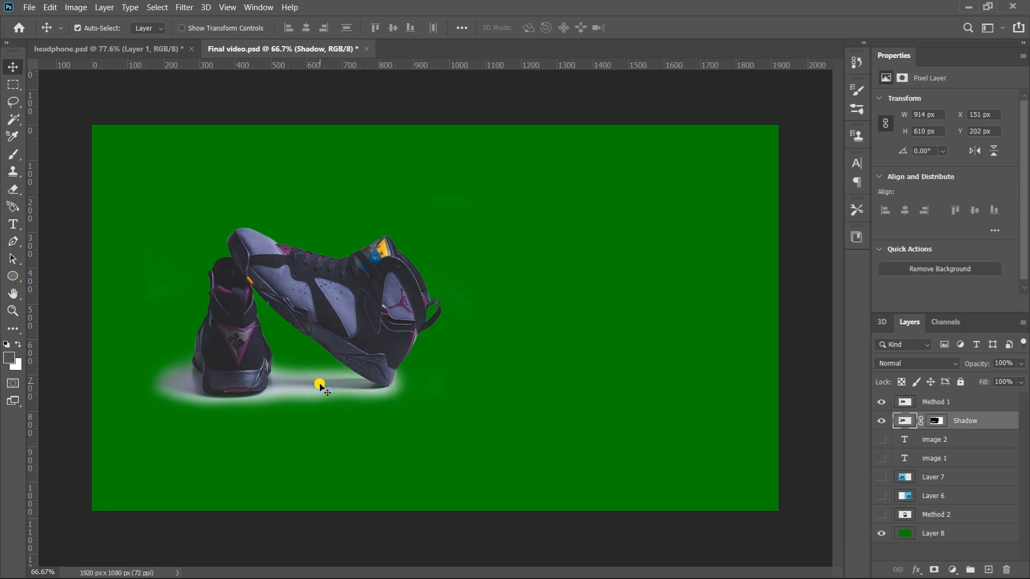
pyautogui.click(909, 364)
pyautogui.click(901, 291)
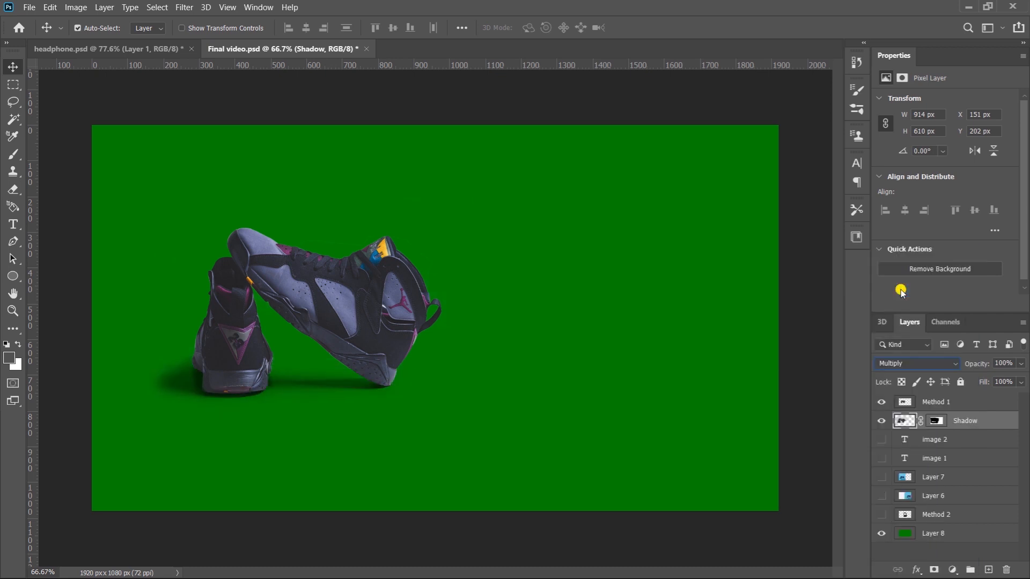
pyautogui.keyDown('shift'); pyautogui.click(376, 294); pyautogui.keyUp('shift')
pyautogui.moveTo(347, 298); pyautogui.dragTo(328, 307)
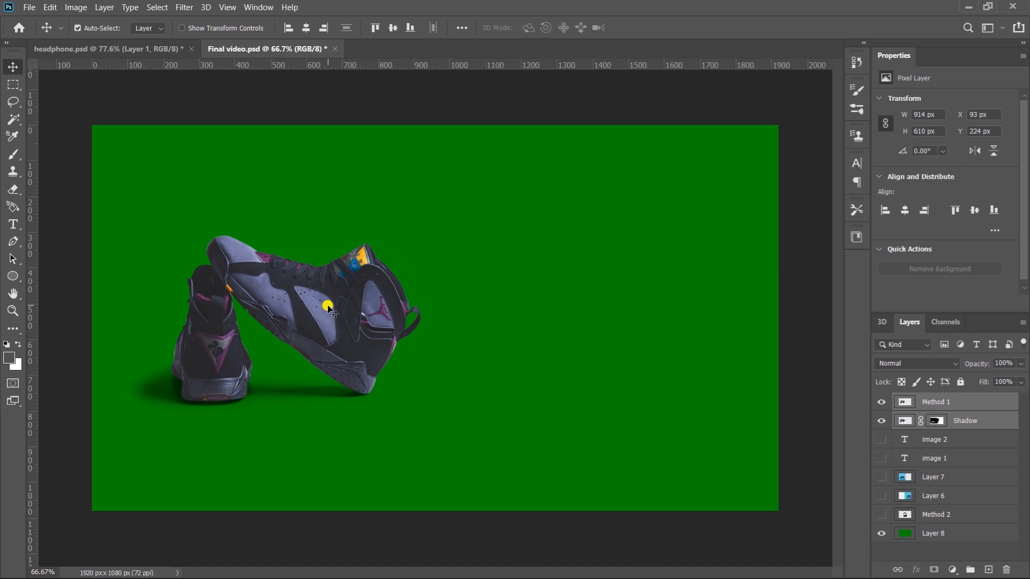
# Step: Select the left half of the canvas, about 965 × 1080 px, and fill it with red on a new layer
pyautogui.click(13, 84)
pyautogui.moveTo(87, 114); pyautogui.dragTo(432, 522)
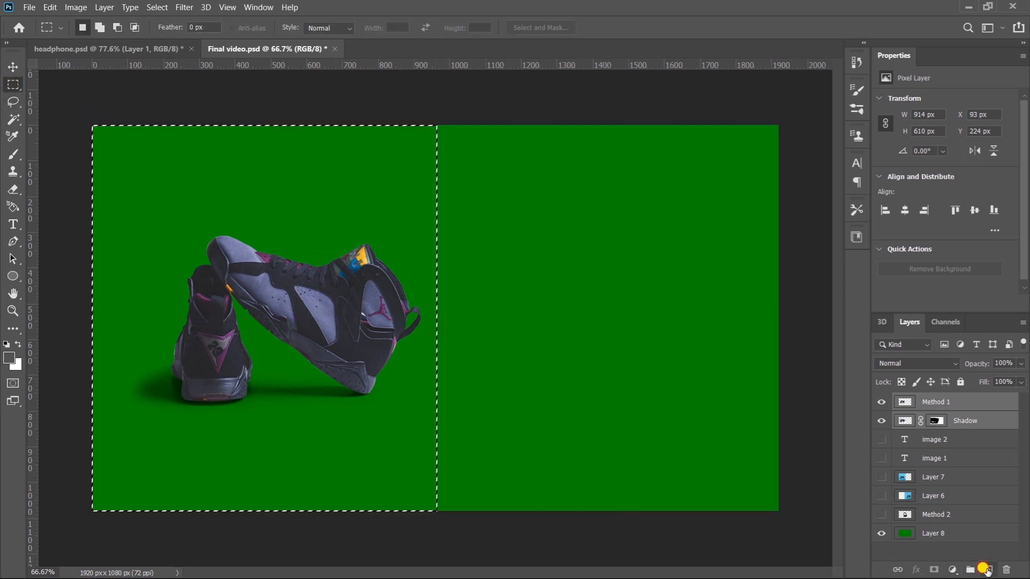
pyautogui.click(988, 569)
pyautogui.click(8, 358)
pyautogui.click(487, 145)
pyautogui.click(509, 133)
pyautogui.click(622, 115)
pyautogui.hotkey('alt', 'BackSpace')
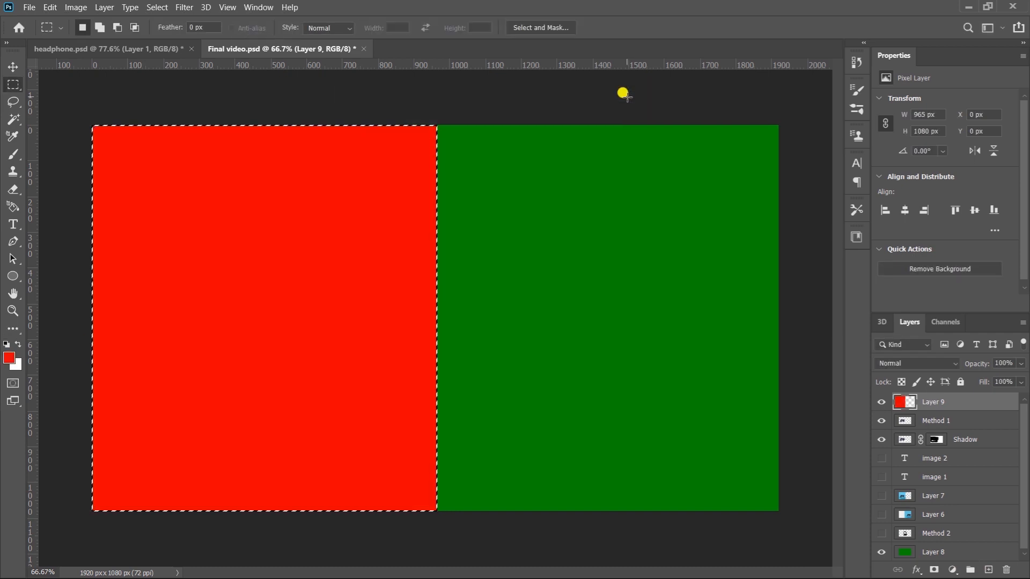
# Step: Deselect the area and reorder the red layer to sit directly above the green Layer 8, behind the shoes
pyautogui.hotkey('ctrl', 'd')
pyautogui.hotkey('ctrl', 'shift', '[')
pyautogui.hotkey('ctrl', ']')
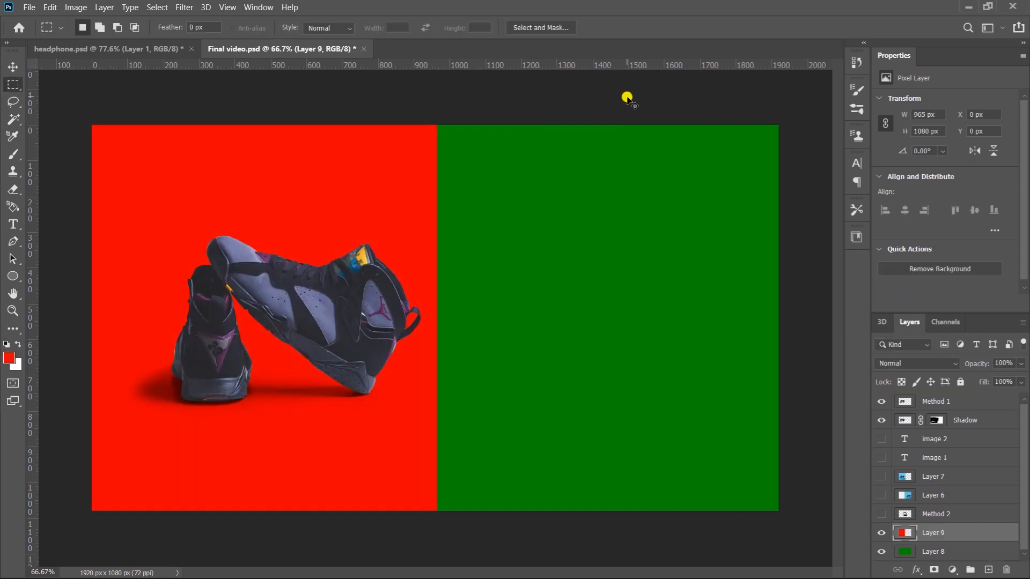
# Step: Show the Method 2 headphones layer, bring it to the front and move it over the green half of the canvas
pyautogui.press('v')
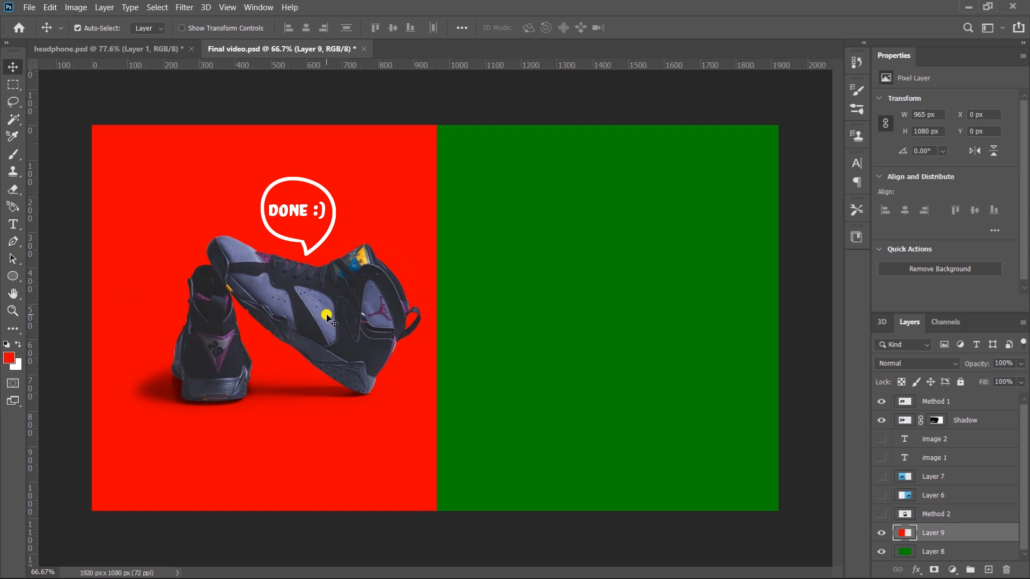
pyautogui.click(882, 514)
pyautogui.click(955, 514)
pyautogui.hotkey('ctrl', 'shift', ']')
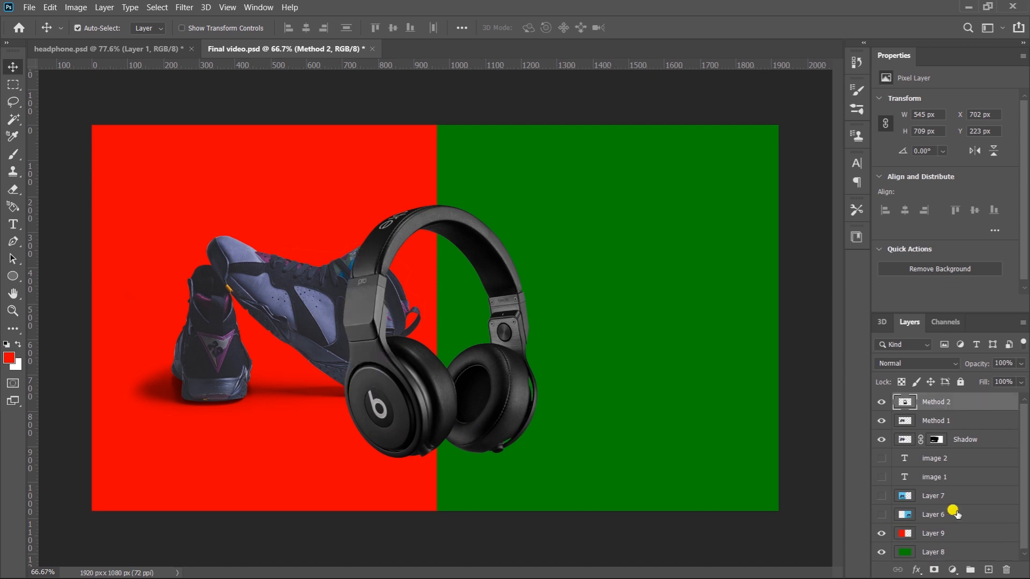
pyautogui.moveTo(485, 393); pyautogui.dragTo(653, 371)
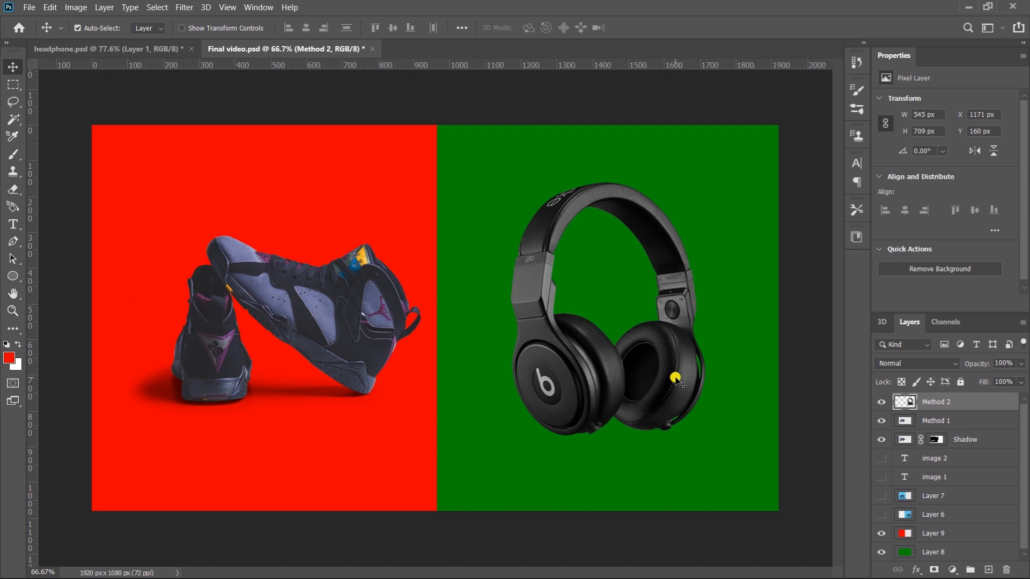
# Step: Scale the headphones down about their centre to about 467 × 607 px
pyautogui.rightClick(673, 371)
pyautogui.click(681, 376)
pyautogui.press('ctrl')
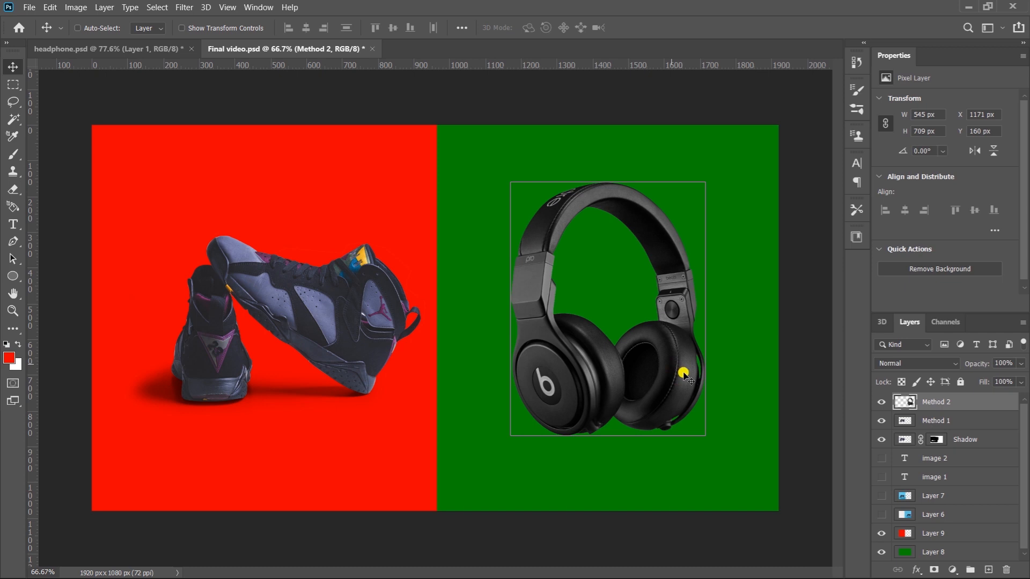
pyautogui.hotkey('ctrl', 't')
pyautogui.moveTo(608, 183); pyautogui.dragTo(612, 196)
pyautogui.press('Return')
# Step: Duplicate the headphones layer, and flatten and skew the original Method 2 layer leftward along the ground to about 653 × 173 px
pyautogui.press('ctrl')
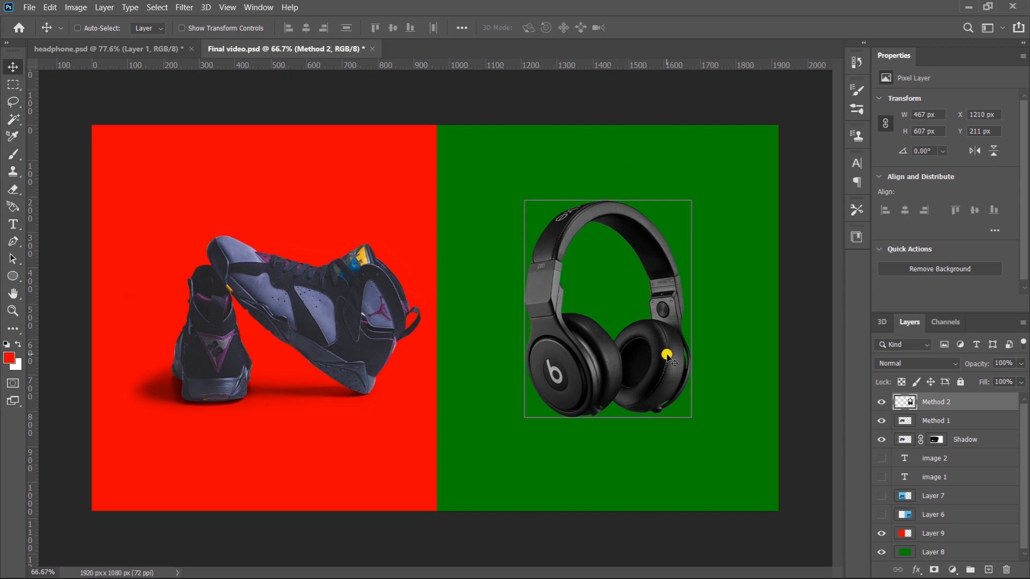
pyautogui.hotkey('ctrl', 'j')
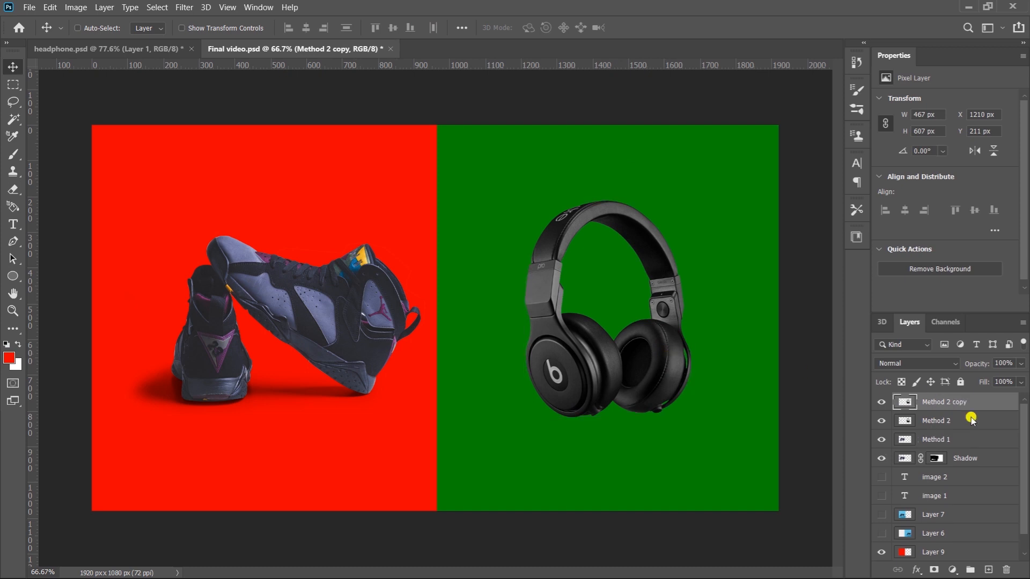
pyautogui.click(971, 420)
pyautogui.hotkey('ctrl', 't')
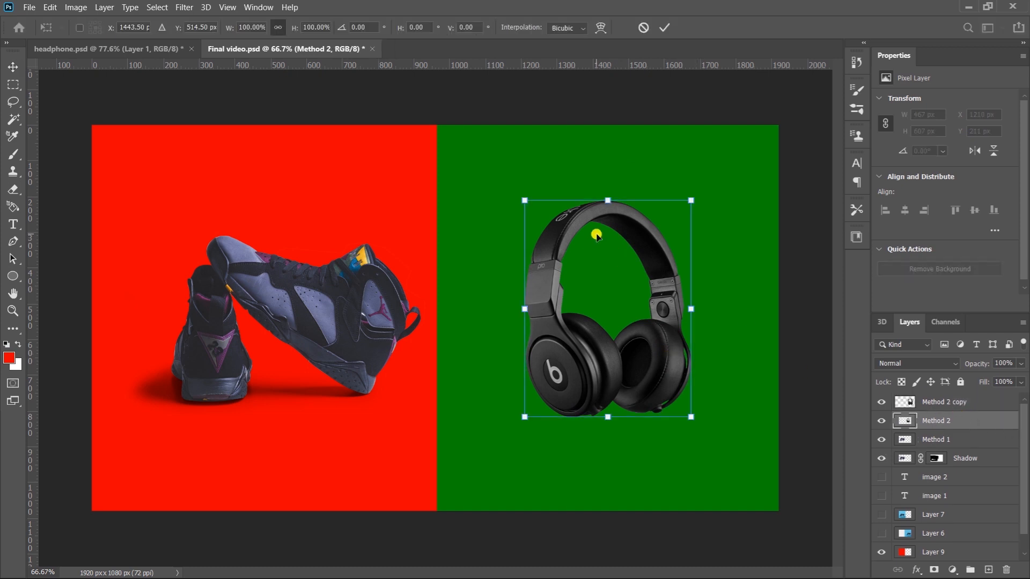
pyautogui.moveTo(608, 201); pyautogui.dragTo(484, 355)
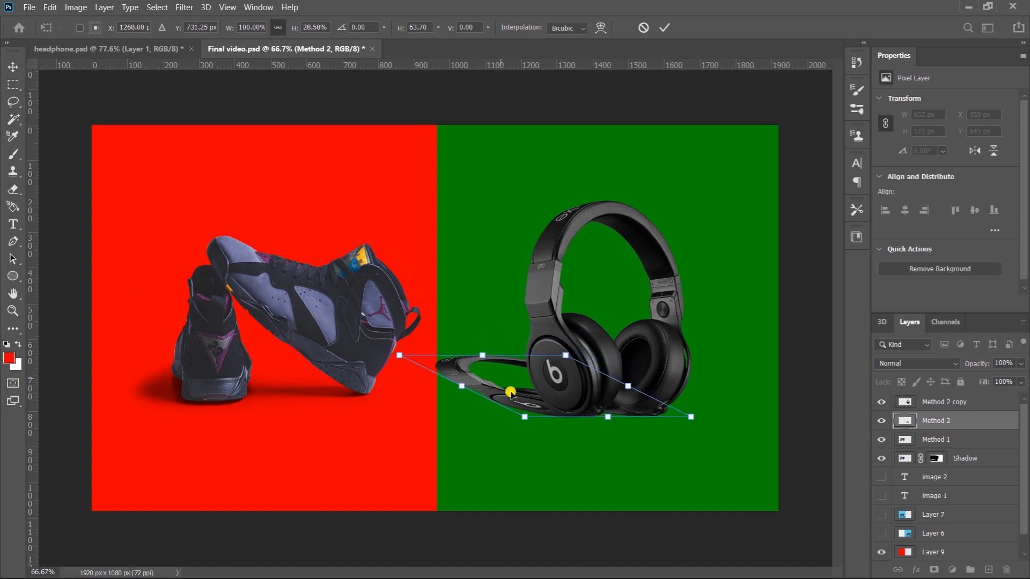
pyautogui.press('Return')
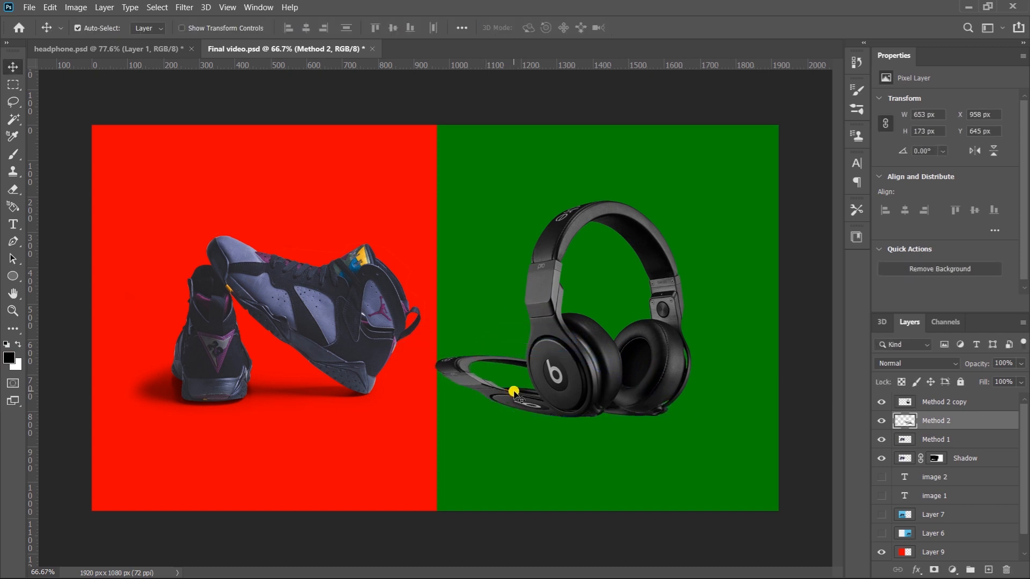
# Step: Fill the flattened headphones' pixels with solid black and shift both headphone layers about 77 px to the right
pyautogui.hotkey('shift', 'alt', 'BackSpace')
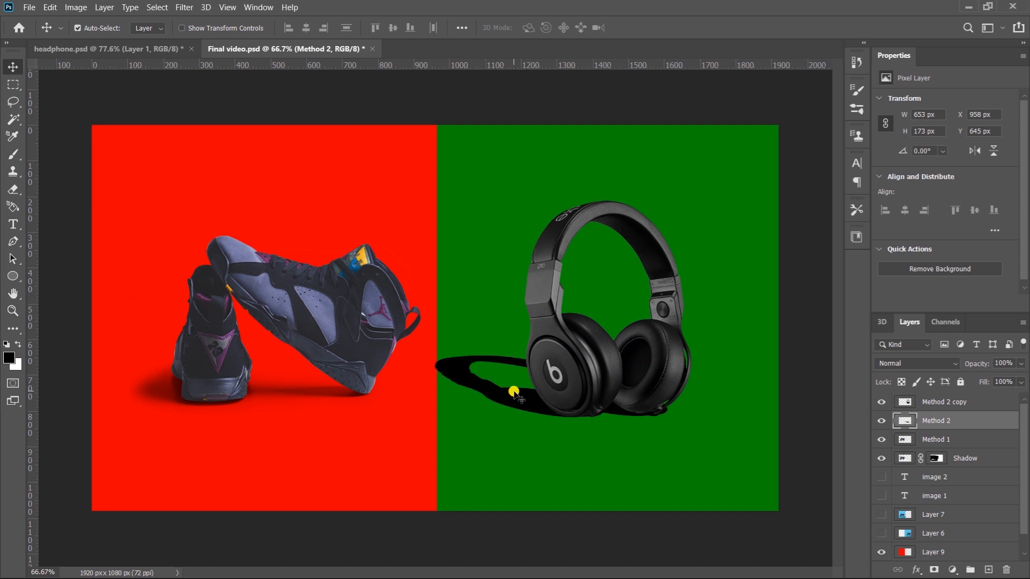
pyautogui.keyDown('shift'); pyautogui.click(567, 385); pyautogui.keyUp('shift')
pyautogui.moveTo(567, 385); pyautogui.dragTo(593, 386)
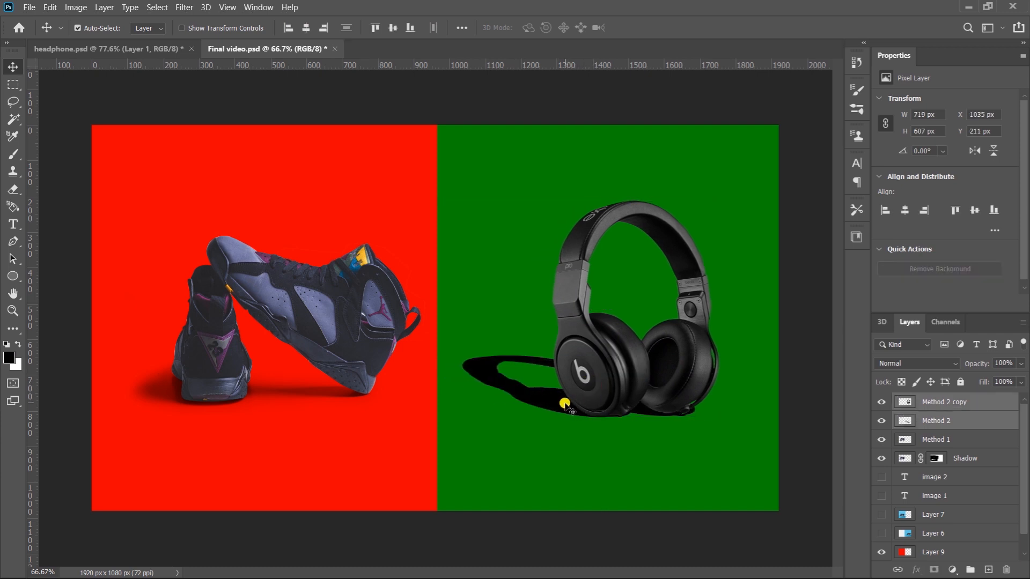
# Step: Apply a Motion Blur to the black headphone shadow with an angle of -20° and a distance of 131 pixels
pyautogui.rightClick(543, 397)
pyautogui.click(561, 402)
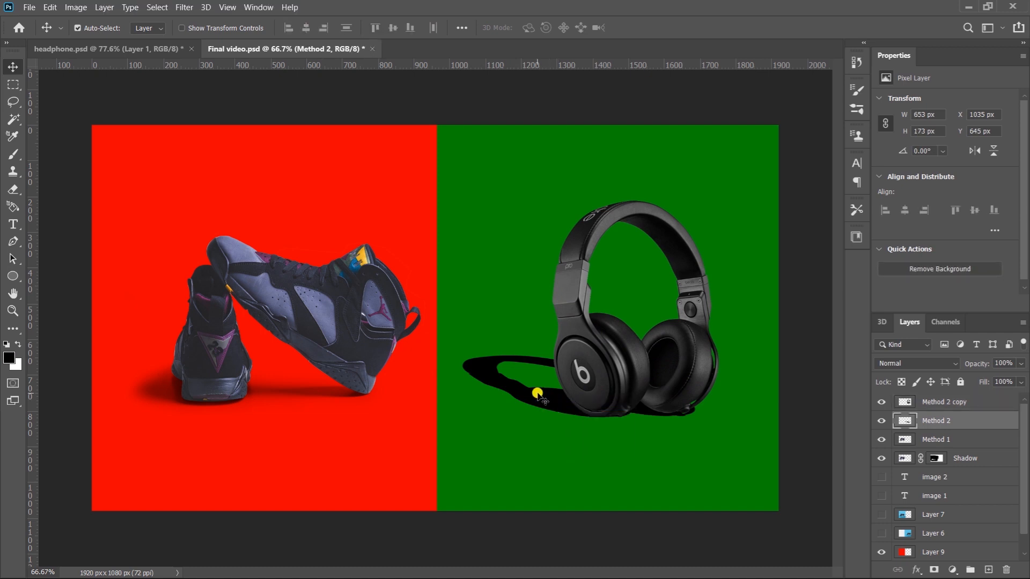
pyautogui.click(178, 8)
pyautogui.moveTo(246, 148)
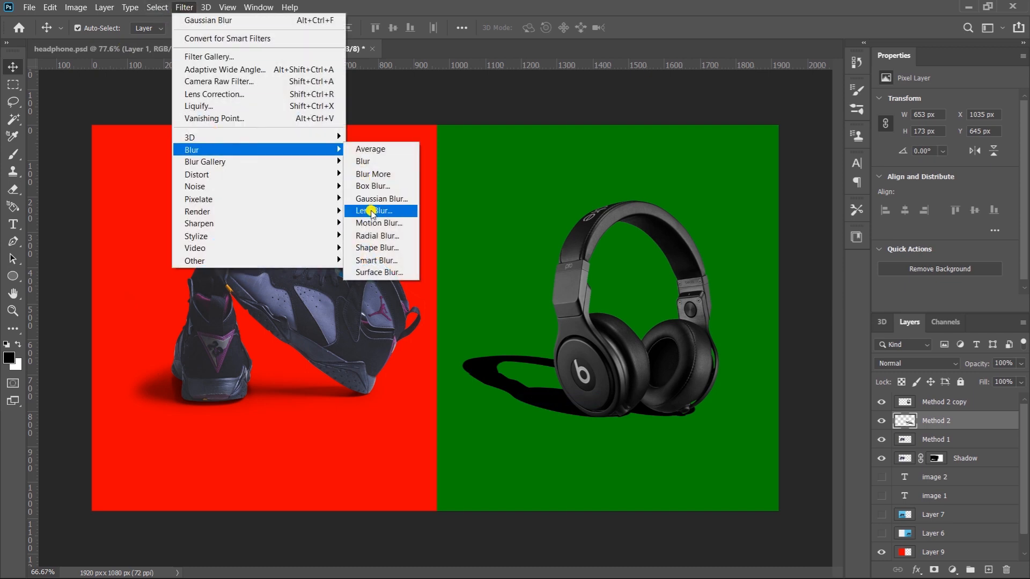
pyautogui.click(377, 223)
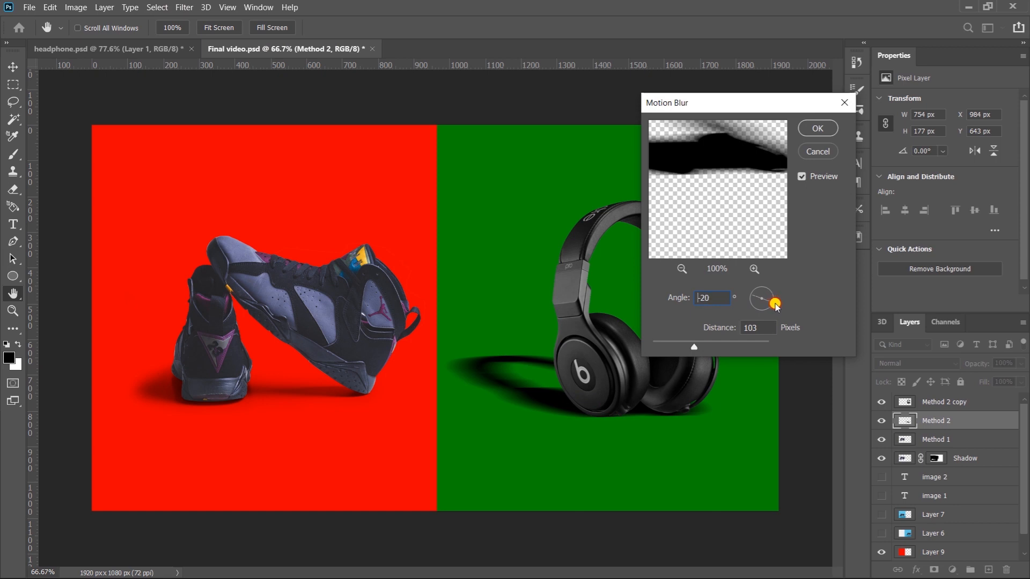
pyautogui.click(776, 305)
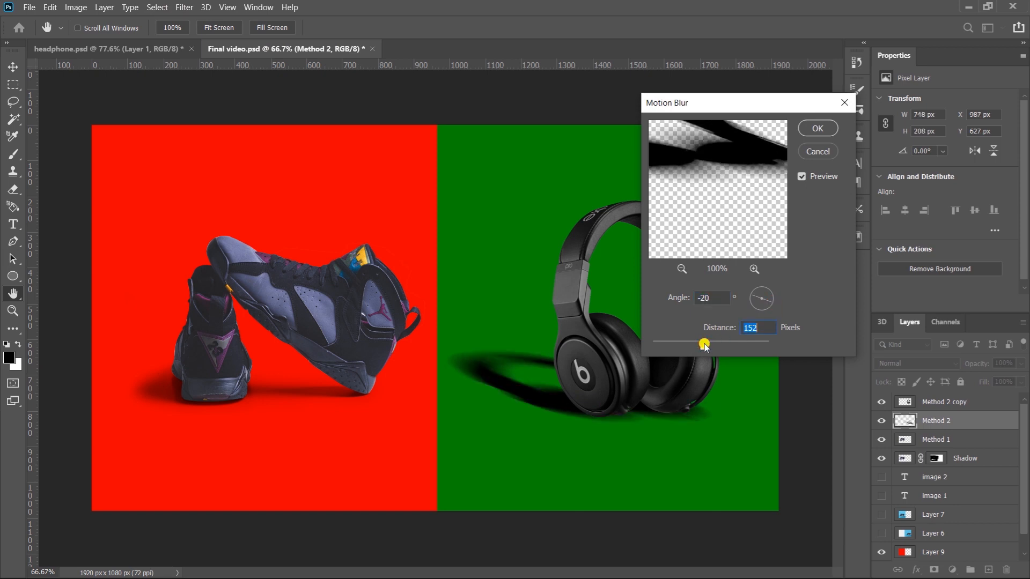
pyautogui.moveTo(701, 345); pyautogui.dragTo(700, 345)
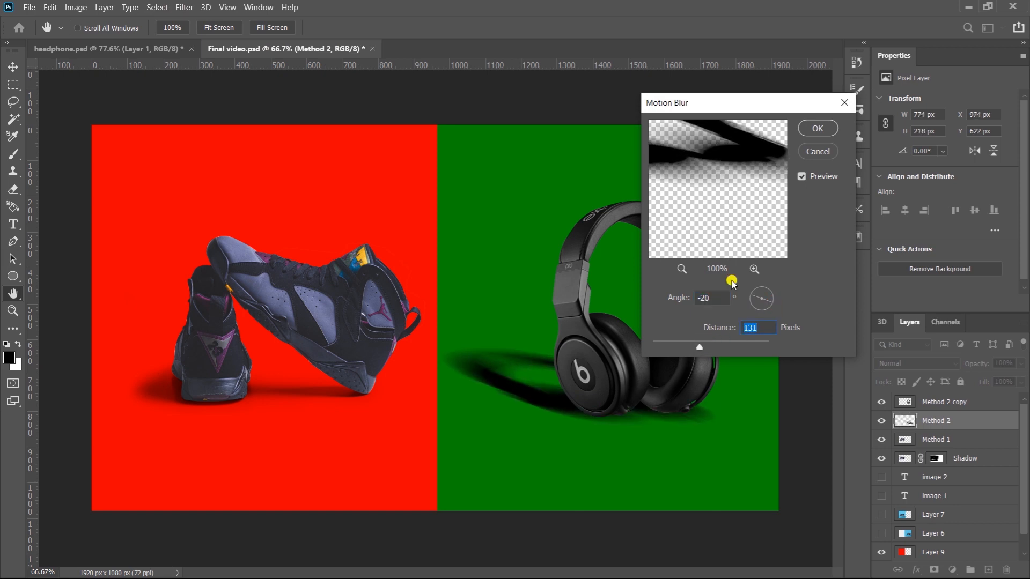
pyautogui.click(816, 133)
# Step: Apply a Gaussian Blur with a radius of 31.8 pixels to the headphone shadow layer
pyautogui.click(184, 7)
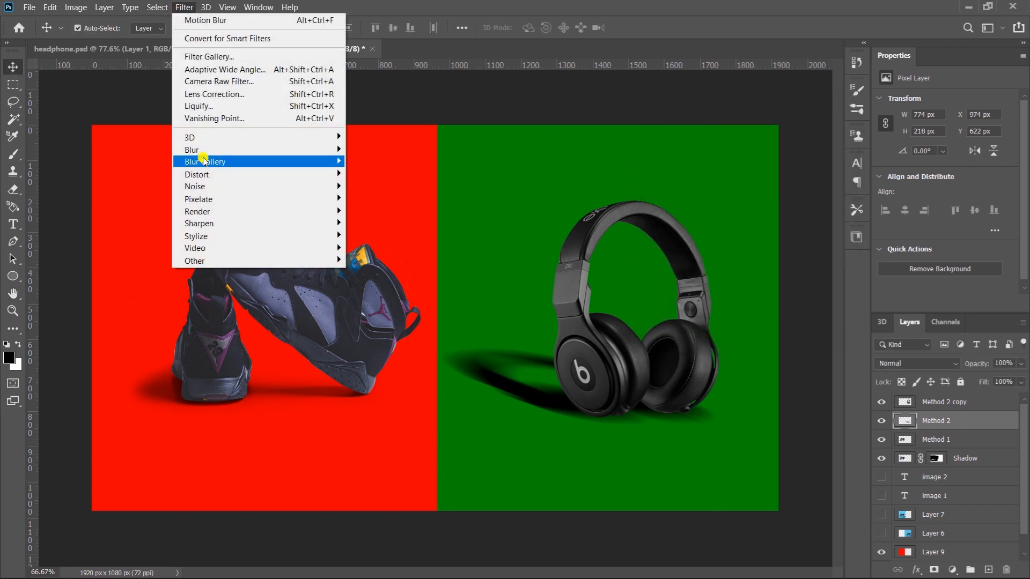
pyautogui.moveTo(208, 153)
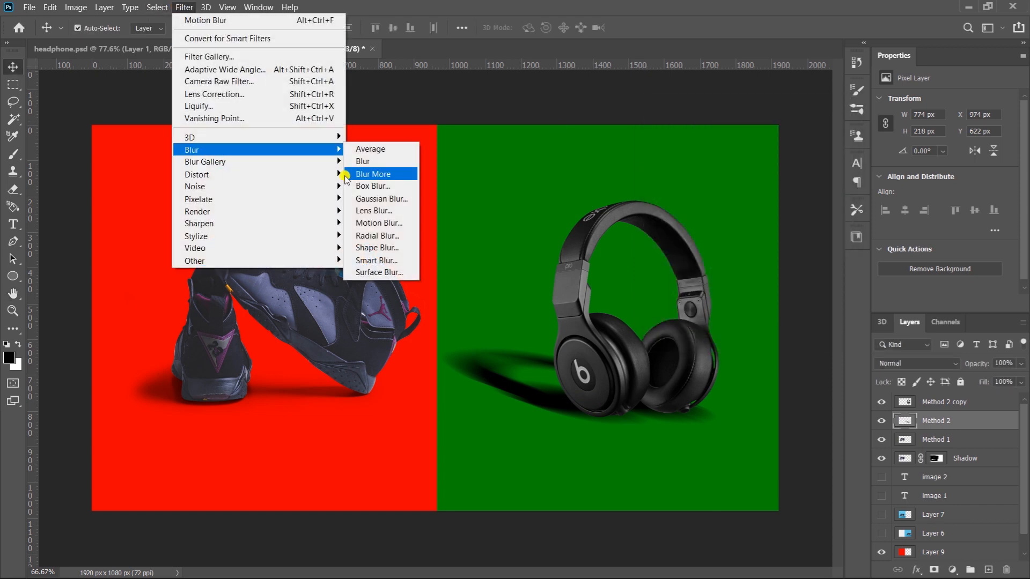
pyautogui.click(386, 198)
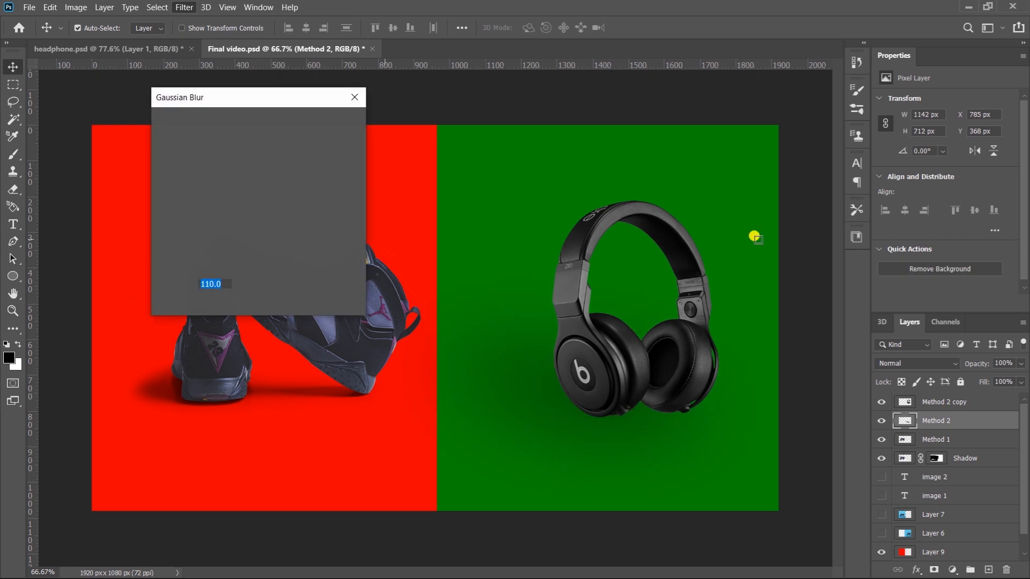
pyautogui.moveTo(205, 303); pyautogui.dragTo(225, 306)
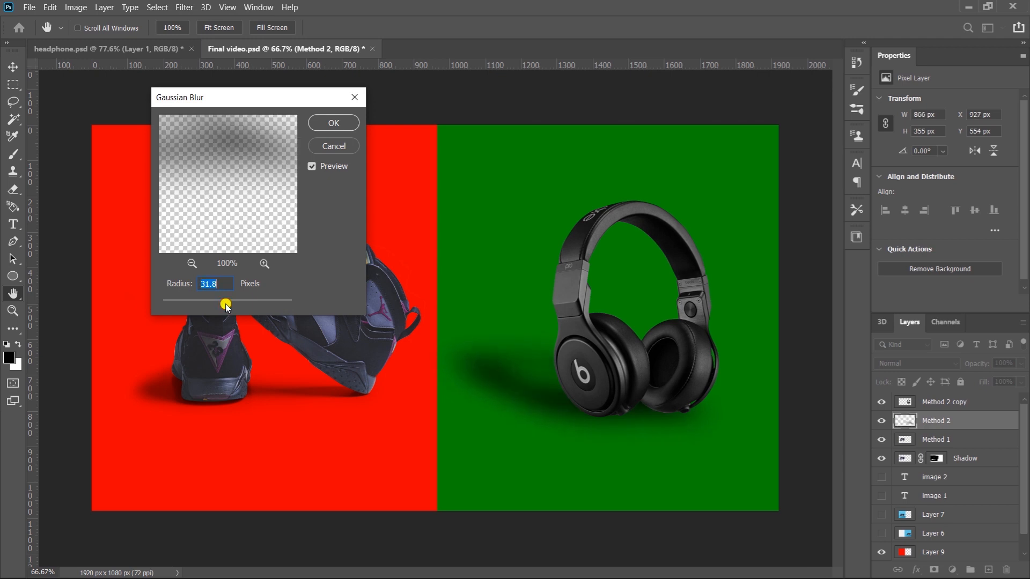
pyautogui.click(331, 122)
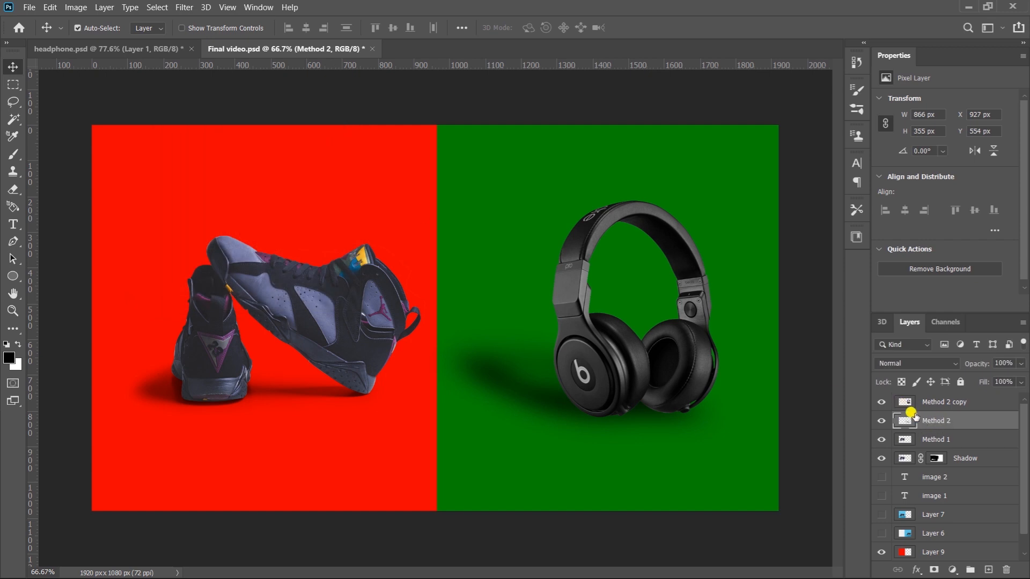
# Step: Add a drop shadow to the Method 2 copy layer with an angle of 48°, a distance of 13 px and a size of 9 px
pyautogui.click(953, 403)
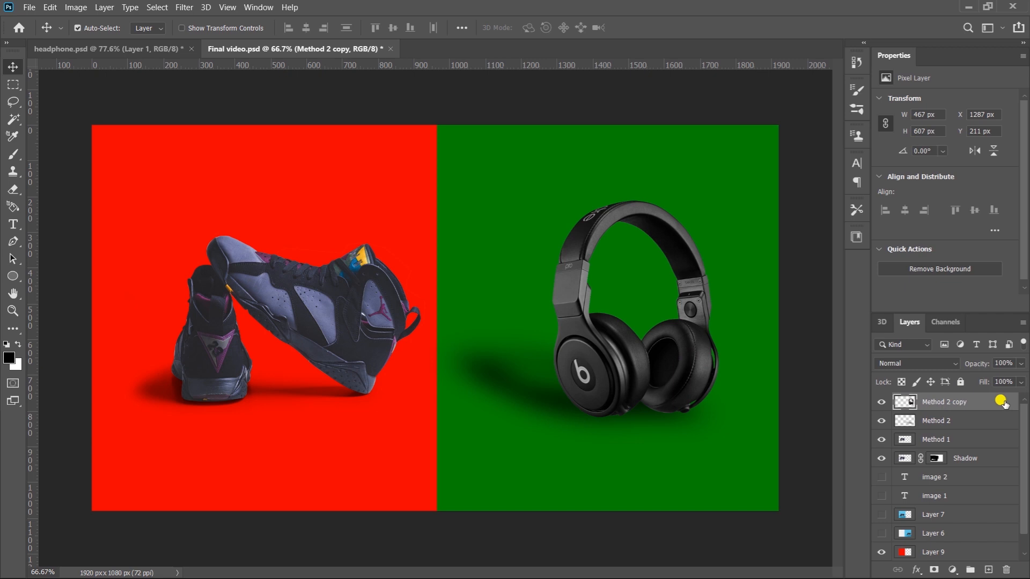
pyautogui.doubleClick(1001, 403)
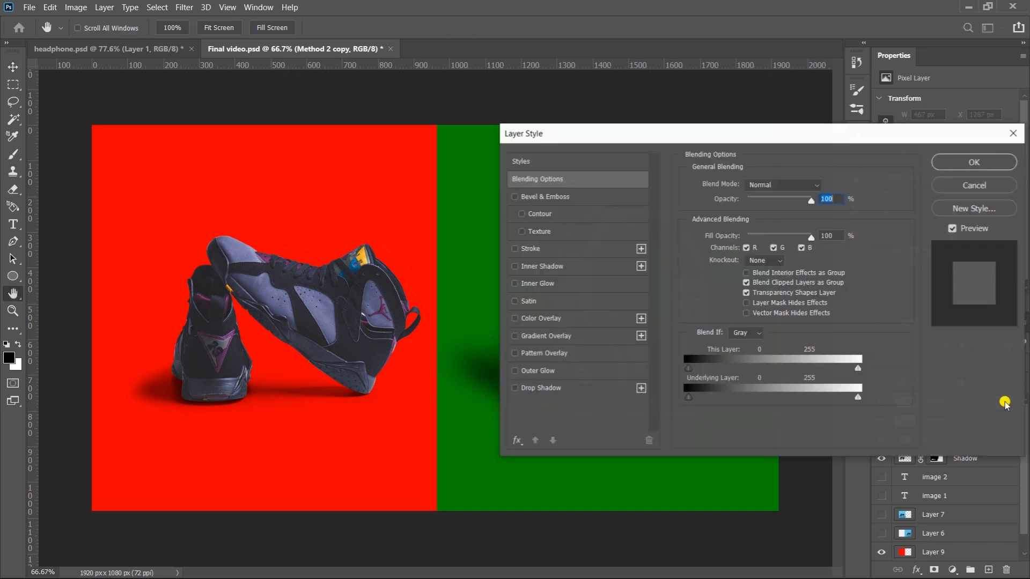
pyautogui.click(555, 387)
pyautogui.moveTo(824, 140); pyautogui.dragTo(298, 151)
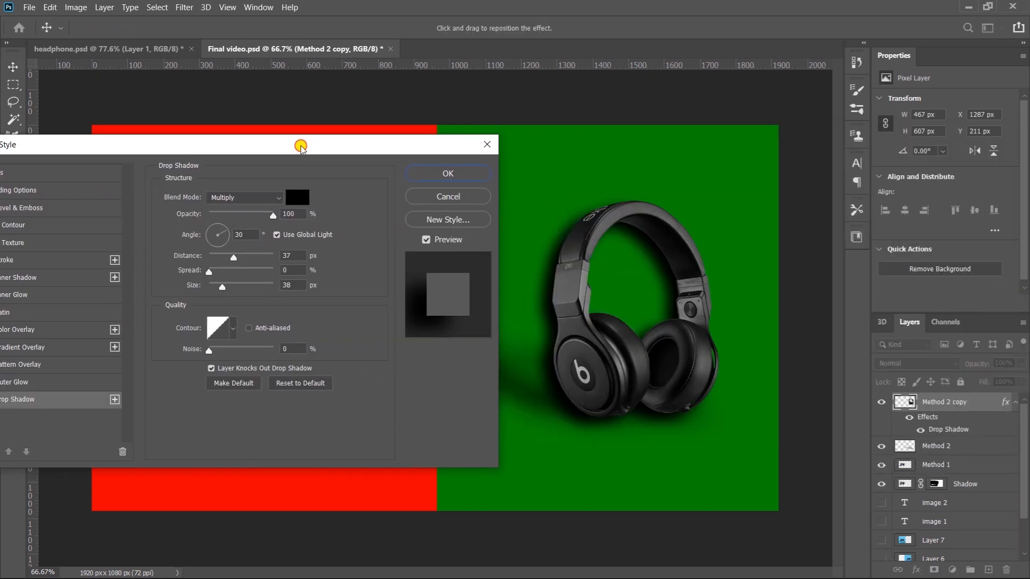
pyautogui.moveTo(551, 334); pyautogui.dragTo(558, 335)
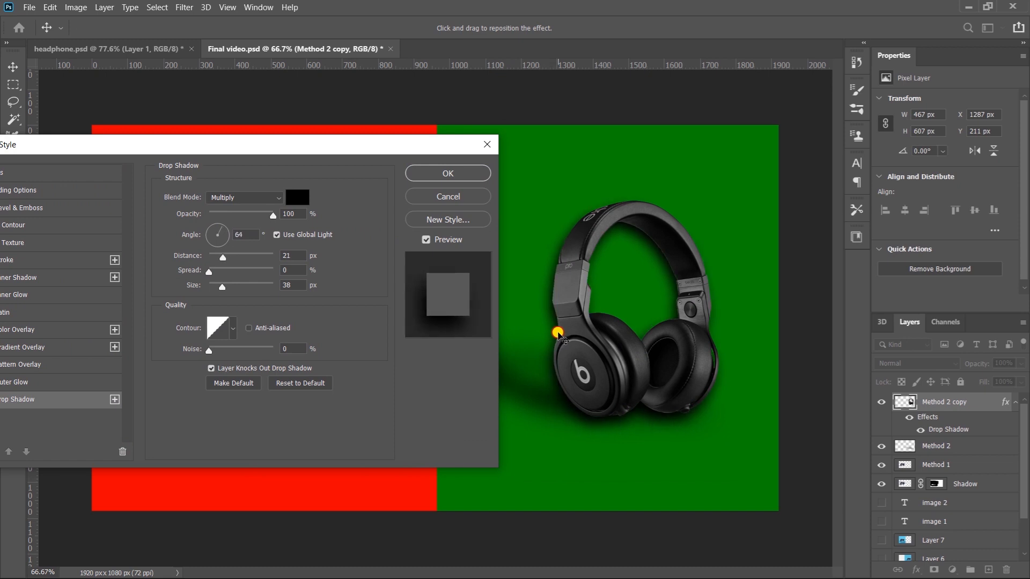
pyautogui.moveTo(221, 289); pyautogui.dragTo(215, 287)
pyautogui.moveTo(616, 428); pyautogui.dragTo(617, 424)
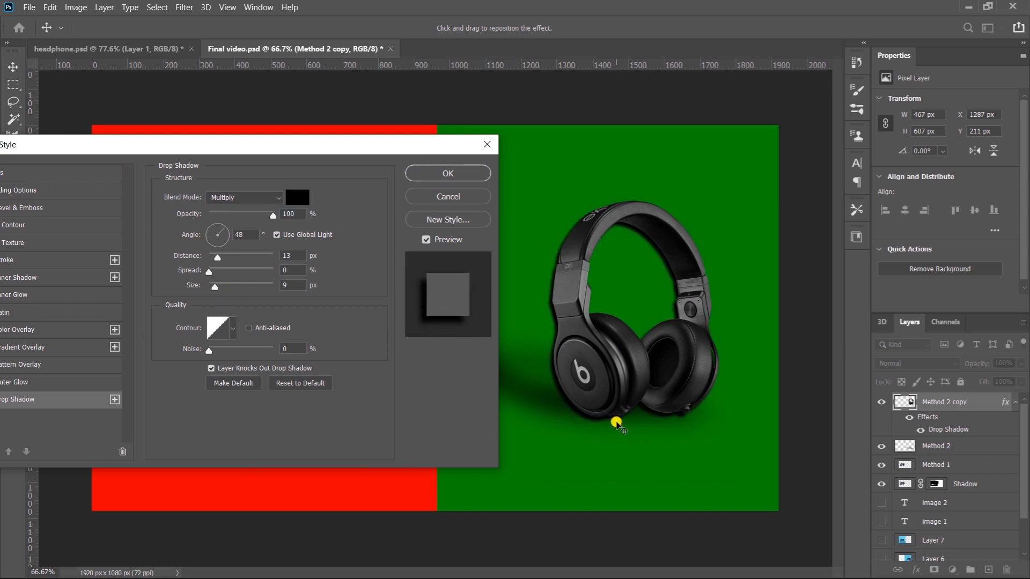
pyautogui.click(446, 182)
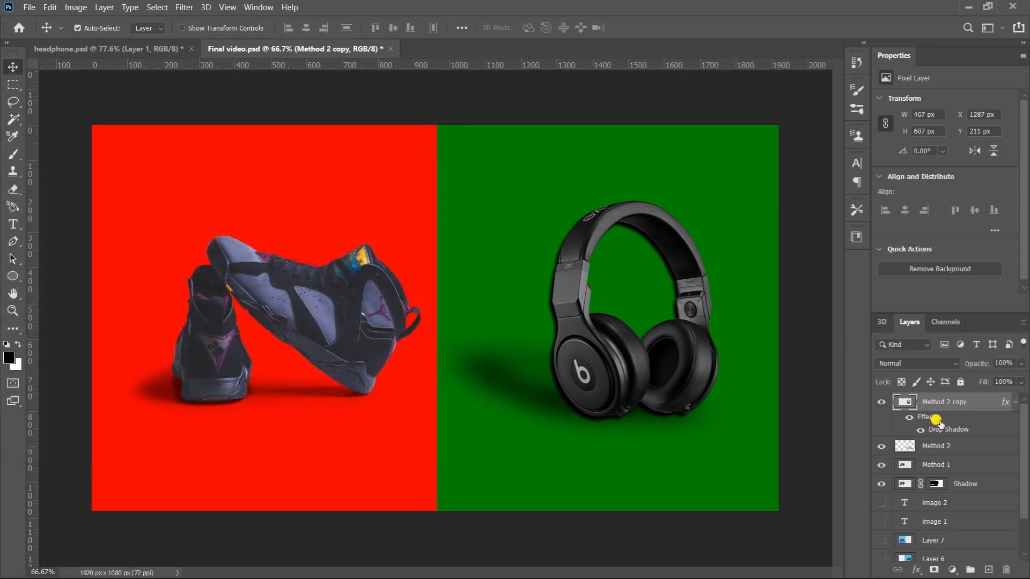
# Step: Separate the drop shadow into its own layer, and flatten and skew it leftward along the ground to about 620 × 298 px
pyautogui.rightClick(953, 429)
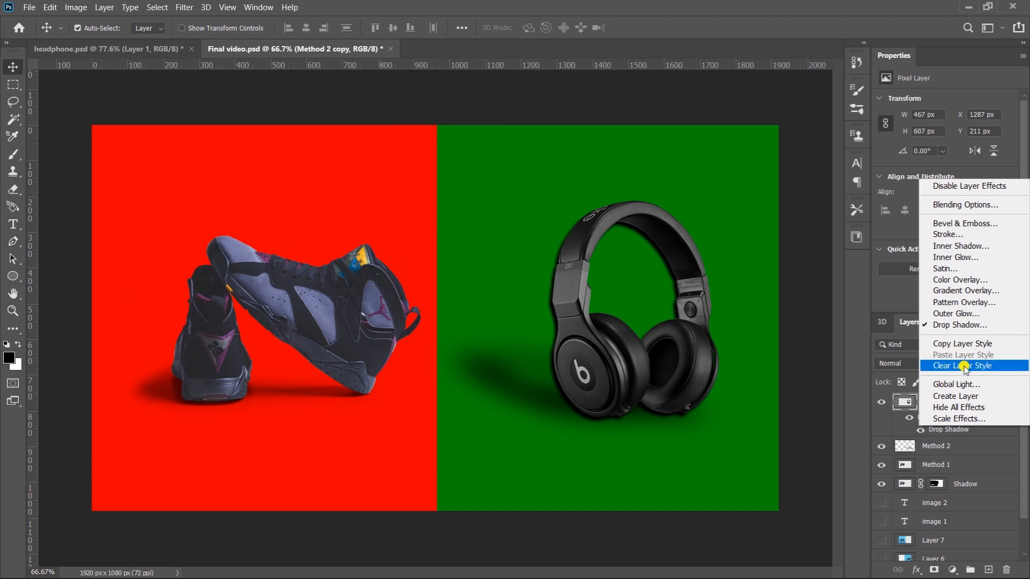
pyautogui.click(964, 397)
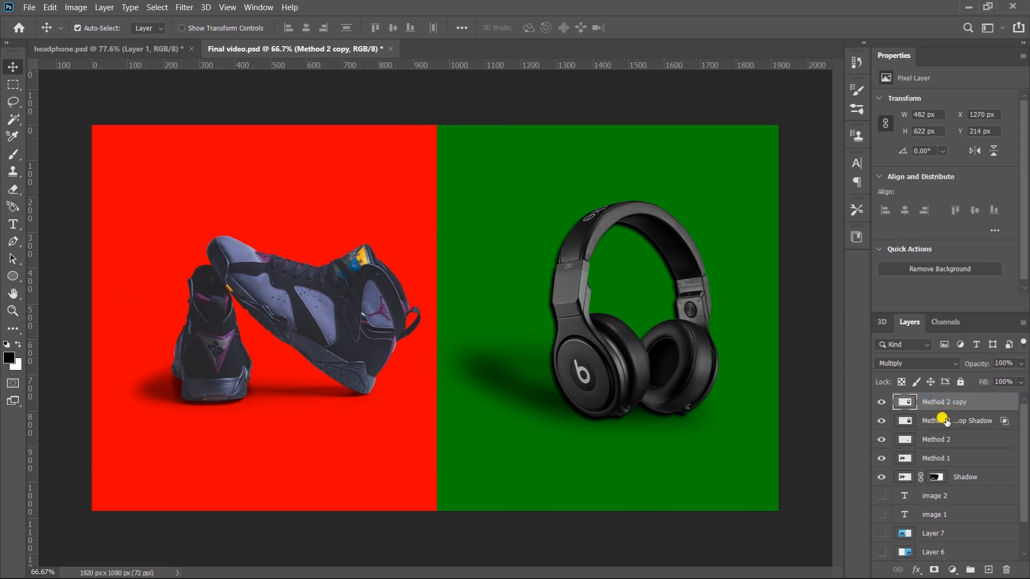
pyautogui.press('ctrl')
pyautogui.hotkey('ctrl', 't')
pyautogui.moveTo(632, 202); pyautogui.dragTo(531, 319)
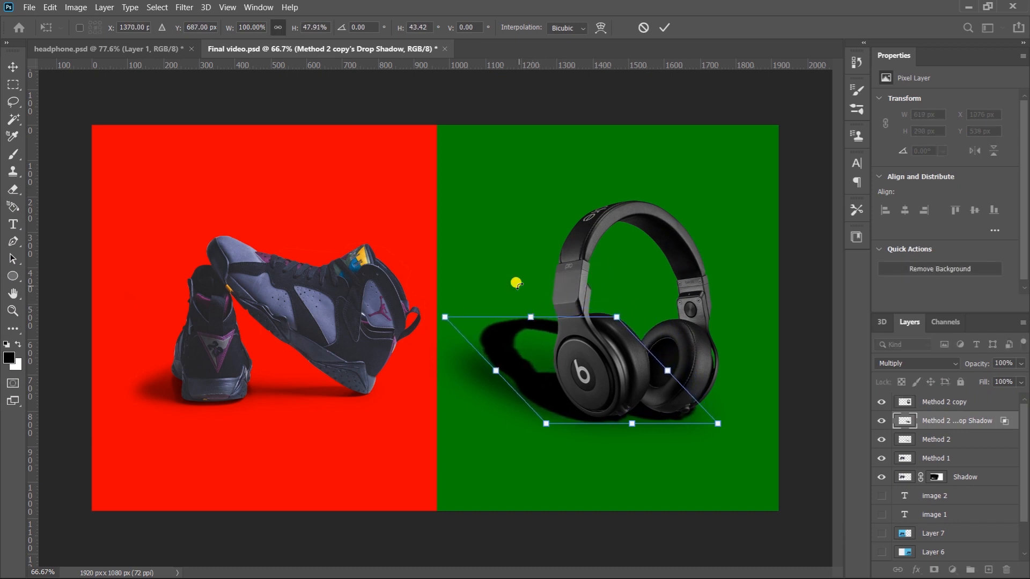
pyautogui.press('Return')
# Step: Apply a Gaussian Blur with a radius of 31.8 pixels to the drop shadow layer and skew it farther left to about 805 × 424 px
pyautogui.click(184, 7)
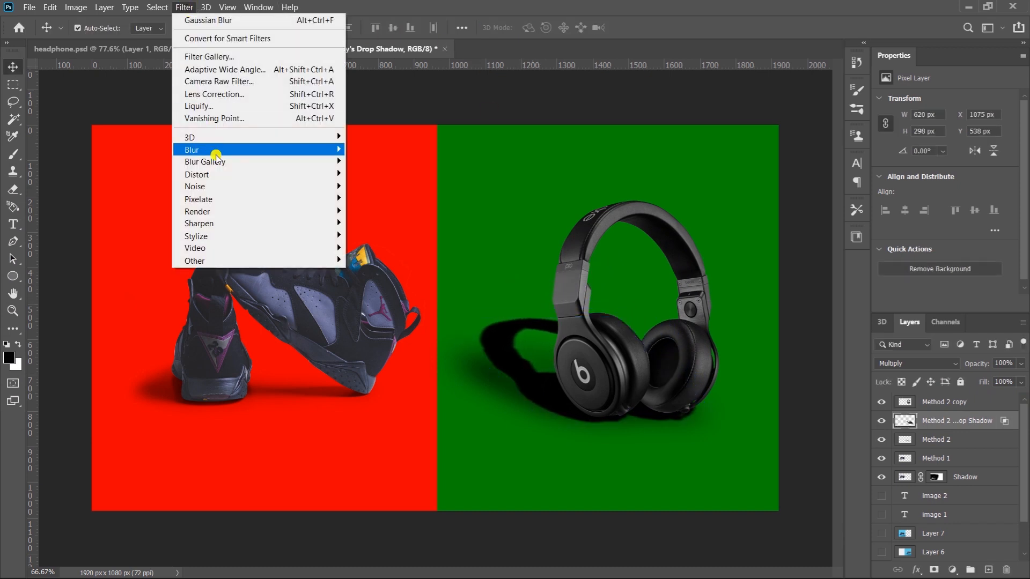
pyautogui.moveTo(212, 150)
pyautogui.click(397, 200)
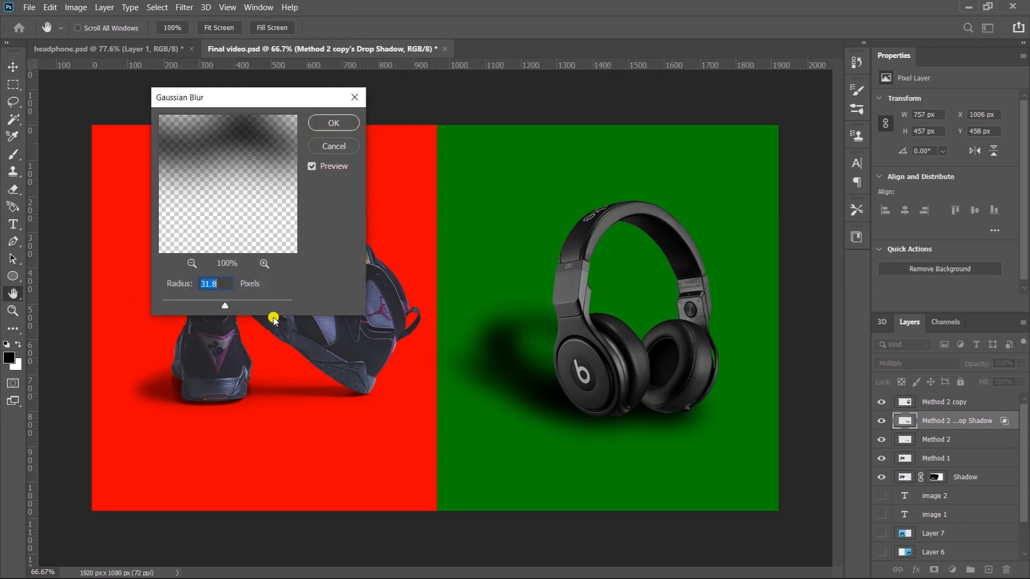
pyautogui.click(327, 123)
pyautogui.hotkey('ctrl', 't')
pyautogui.moveTo(570, 292); pyautogui.dragTo(543, 300)
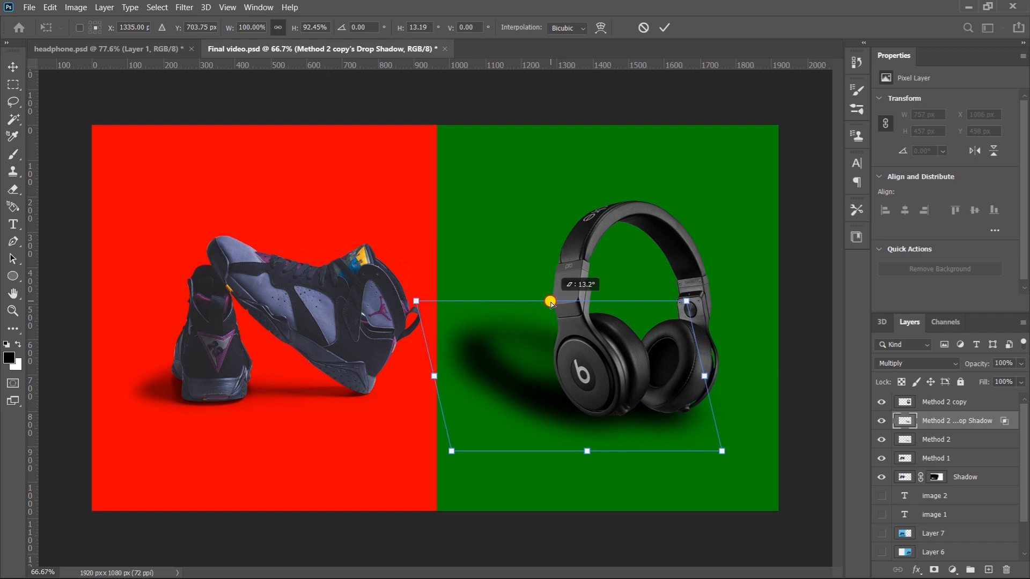
pyautogui.press('Return')
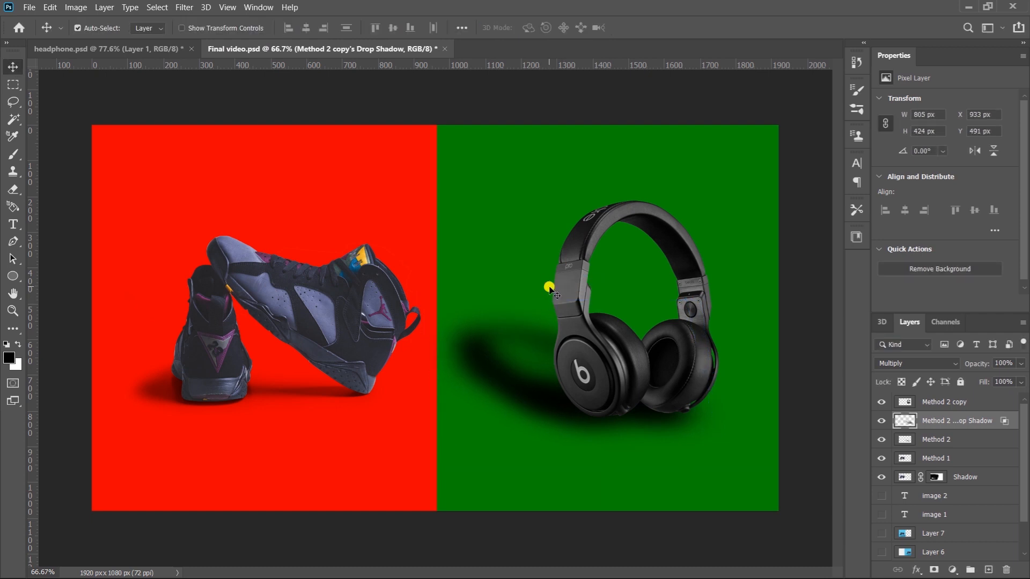
# Step: Soften the drop shadow layer again with a Gaussian Blur radius of 30.4 pixels
pyautogui.click(183, 7)
pyautogui.moveTo(225, 150)
pyautogui.click(378, 199)
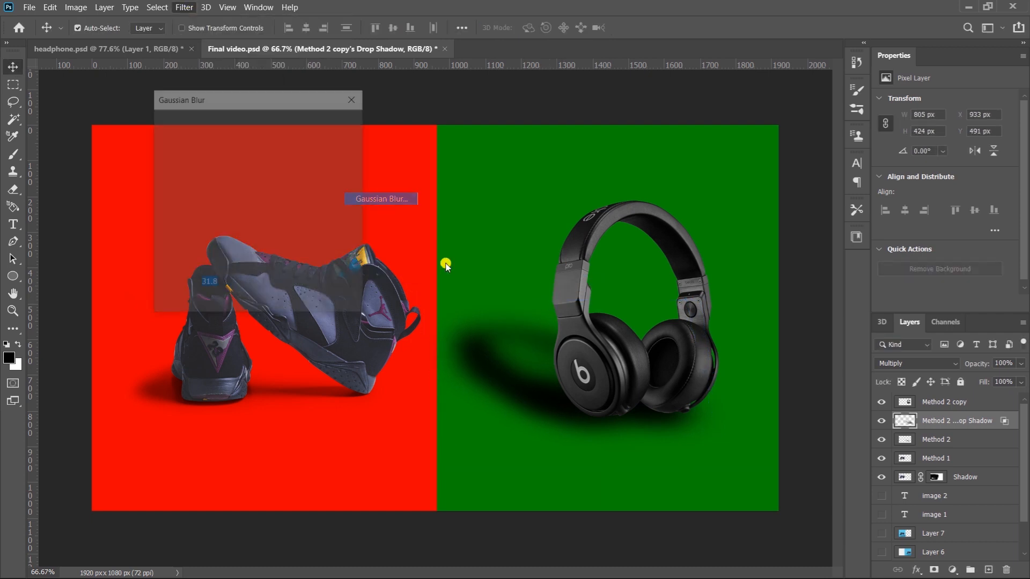
pyautogui.moveTo(229, 307); pyautogui.dragTo(224, 307)
pyautogui.click(316, 123)
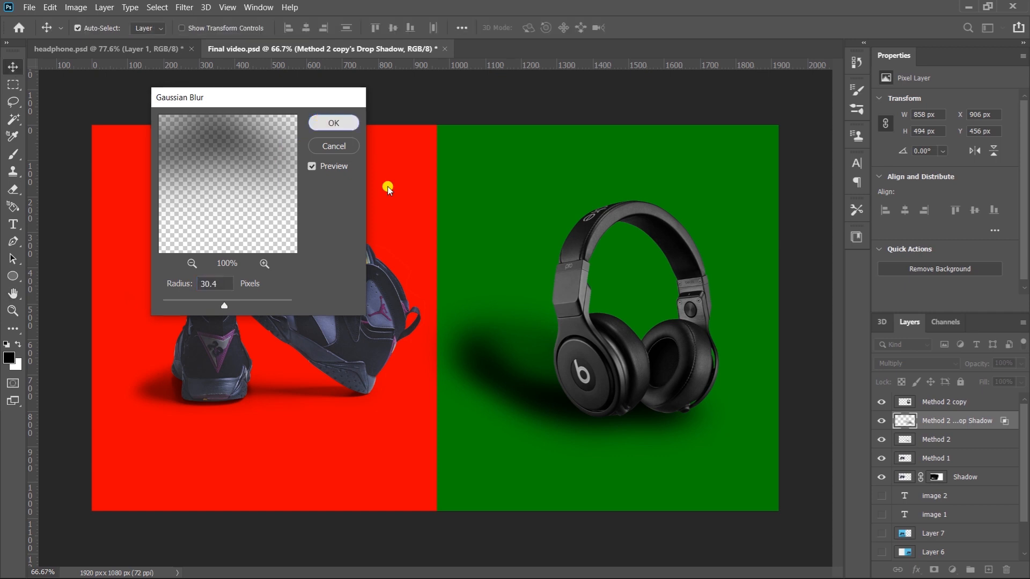
# Step: Create a new layer below the headphones and paint black contact shadows under both ear cups with a soft 25 px brush
pyautogui.press('z')
pyautogui.moveTo(579, 397); pyautogui.dragTo(721, 464)
pyautogui.click(988, 569)
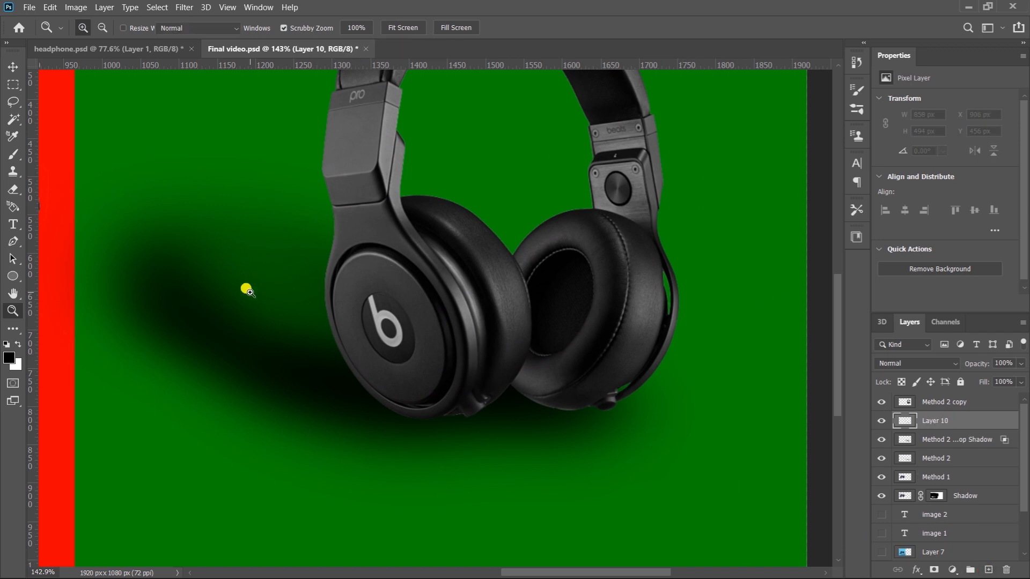
pyautogui.press('b')
pyautogui.press('[')
pyautogui.press('[')
pyautogui.press('[')
pyautogui.press('[')
pyautogui.press('[')
pyautogui.press('[')
pyautogui.press('[')
pyautogui.press('[')
pyautogui.press('[')
pyautogui.press('[')
pyautogui.press('[')
pyautogui.press('[')
pyautogui.press('[')
pyautogui.press('[')
pyautogui.press('[')
pyautogui.press('[')
pyautogui.press('[')
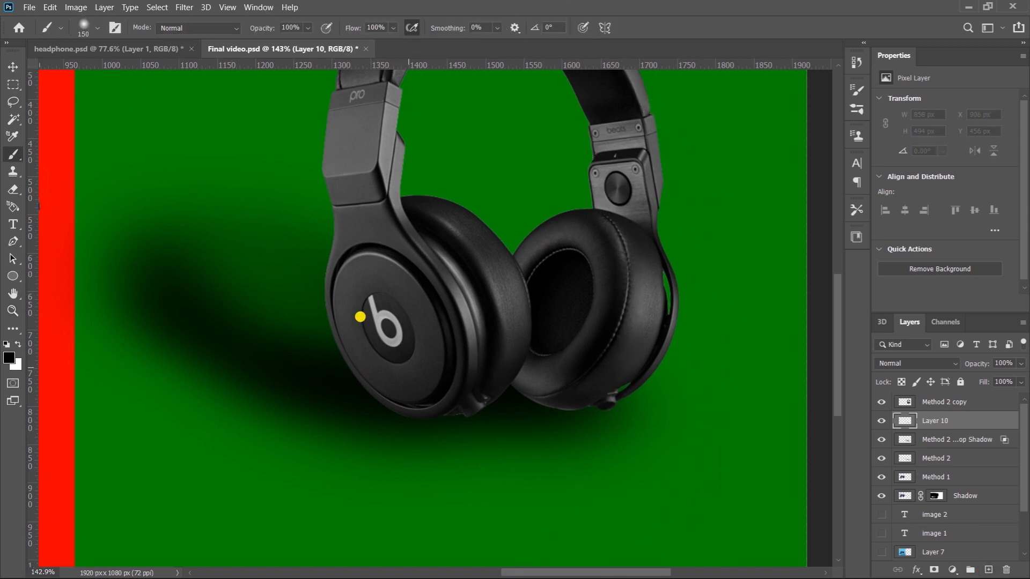
pyautogui.press('[')
pyautogui.press('[')
pyautogui.press('[')
pyautogui.moveTo(456, 416); pyautogui.dragTo(379, 404)
pyautogui.moveTo(469, 413)
pyautogui.mouseDown()
pyautogui.moveTo(417, 422)
pyautogui.moveTo(365, 411)
pyautogui.mouseUp()
pyautogui.click(608, 404)
pyautogui.moveTo(602, 405)
pyautogui.mouseDown()
pyautogui.moveTo(524, 403)
pyautogui.moveTo(597, 413)
pyautogui.moveTo(520, 410)
pyautogui.mouseUp()
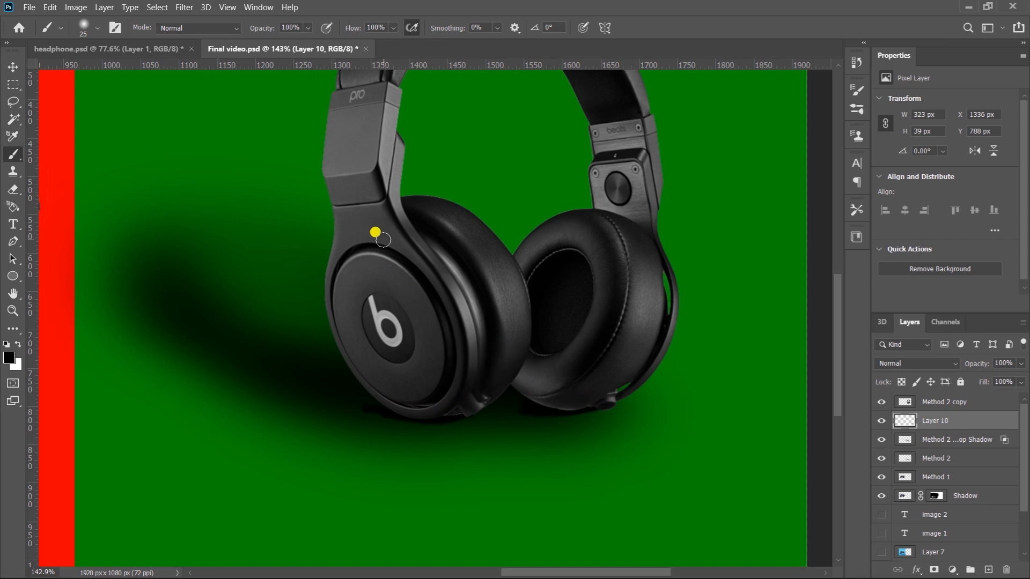
# Step: Apply a Motion Blur with an angle of 1° to the painted contact shadows on Layer 10
pyautogui.press('v')
pyautogui.click(174, 7)
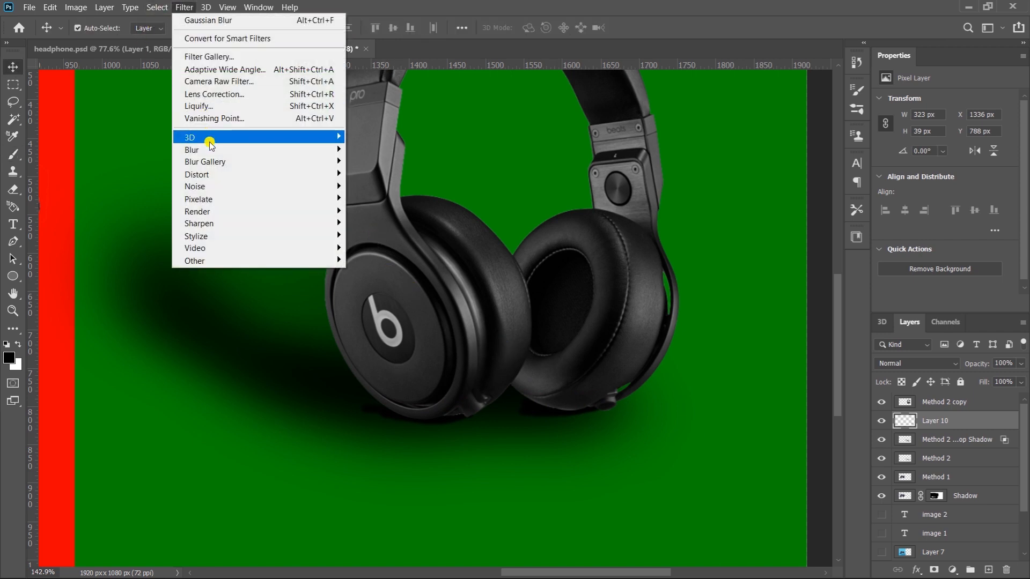
pyautogui.moveTo(206, 150)
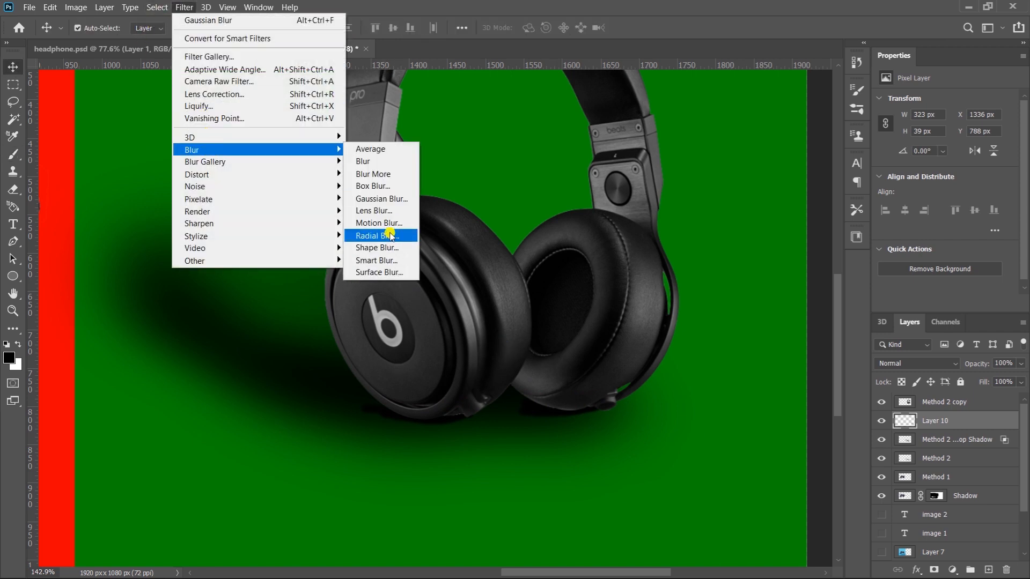
pyautogui.click(388, 222)
pyautogui.write('-2')
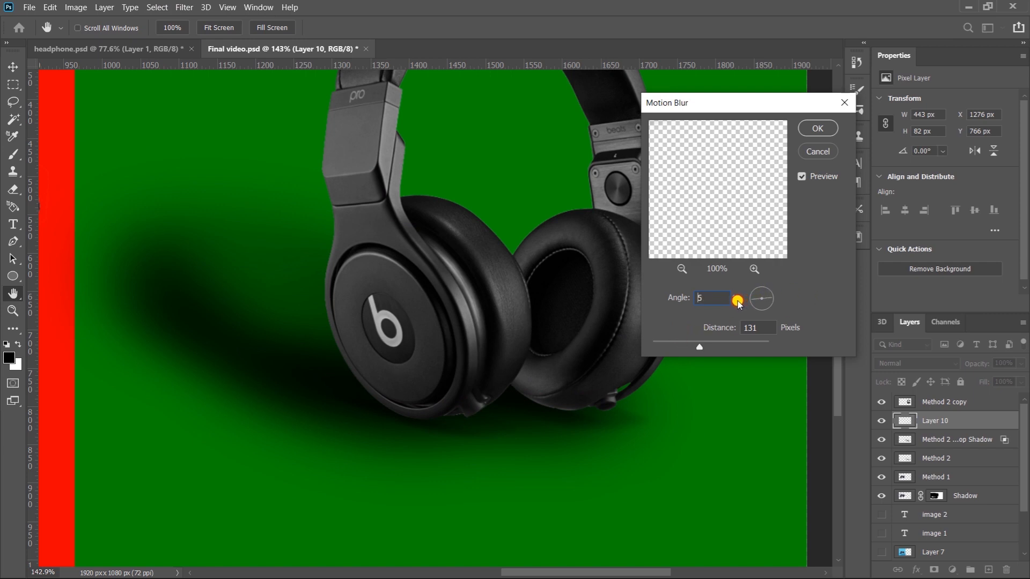
pyautogui.press('Down')
pyautogui.press('Down')
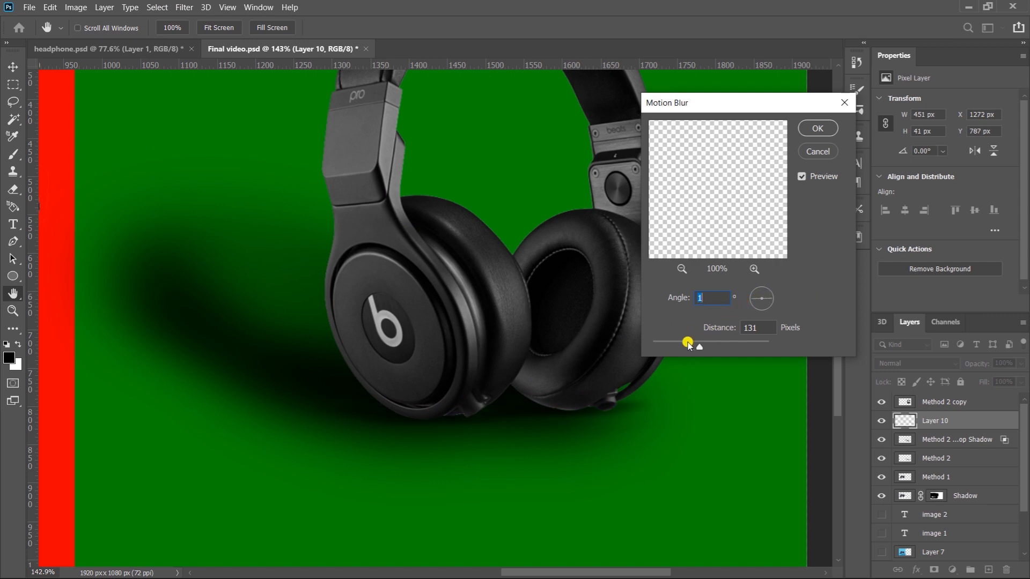
pyautogui.press('Tab')
pyautogui.click(817, 128)
# Step: Scale the drop shadow and Method 2 shadow layers together to about 812 × 490 px and merge them into one layer
pyautogui.click(202, 322)
pyautogui.press('ctrl')
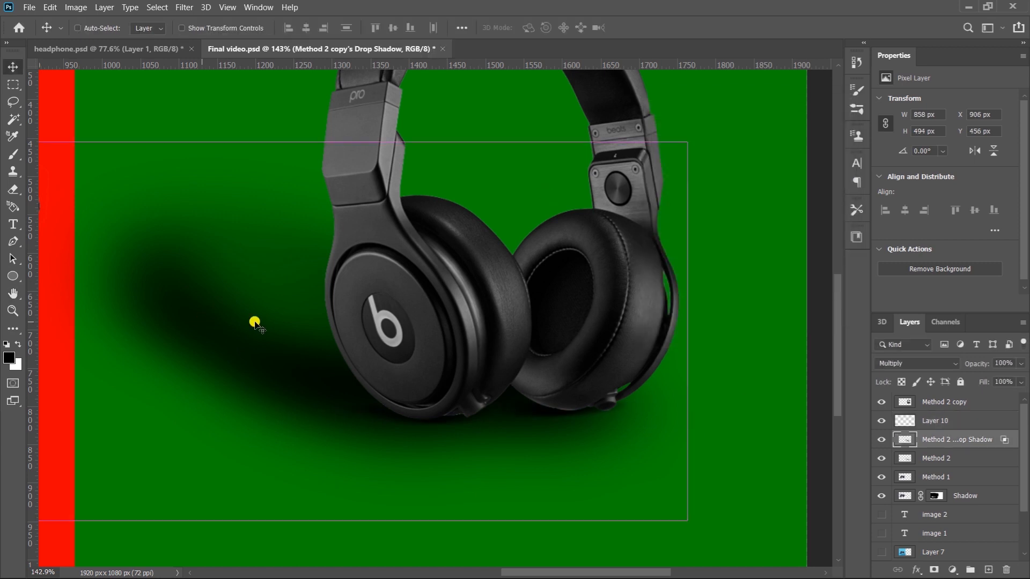
pyautogui.click(949, 459)
pyautogui.hotkey('ctrl', 't')
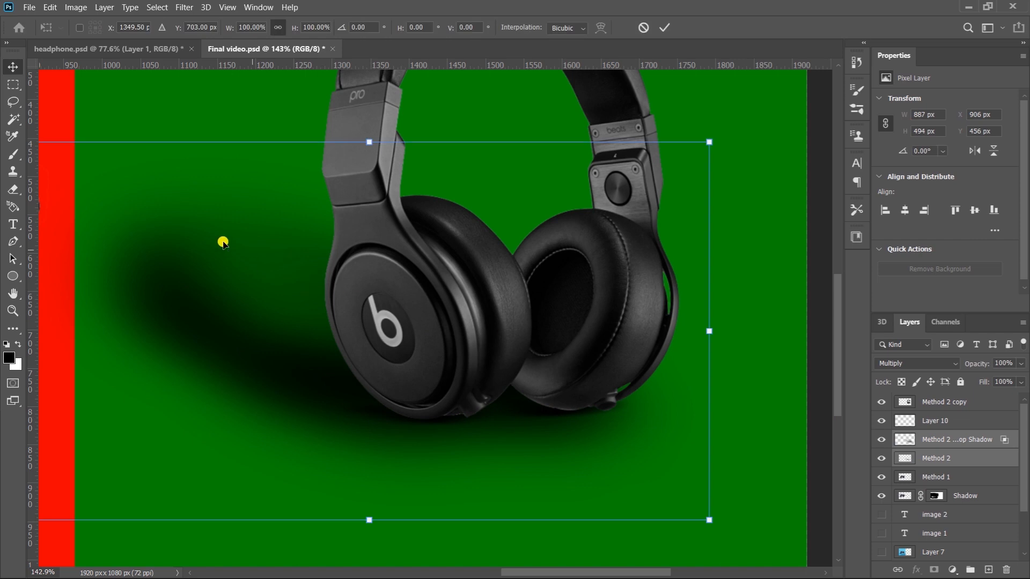
pyautogui.hotkey('ctrl', '-')
pyautogui.hotkey('ctrl', '-')
pyautogui.hotkey('ctrl', '-')
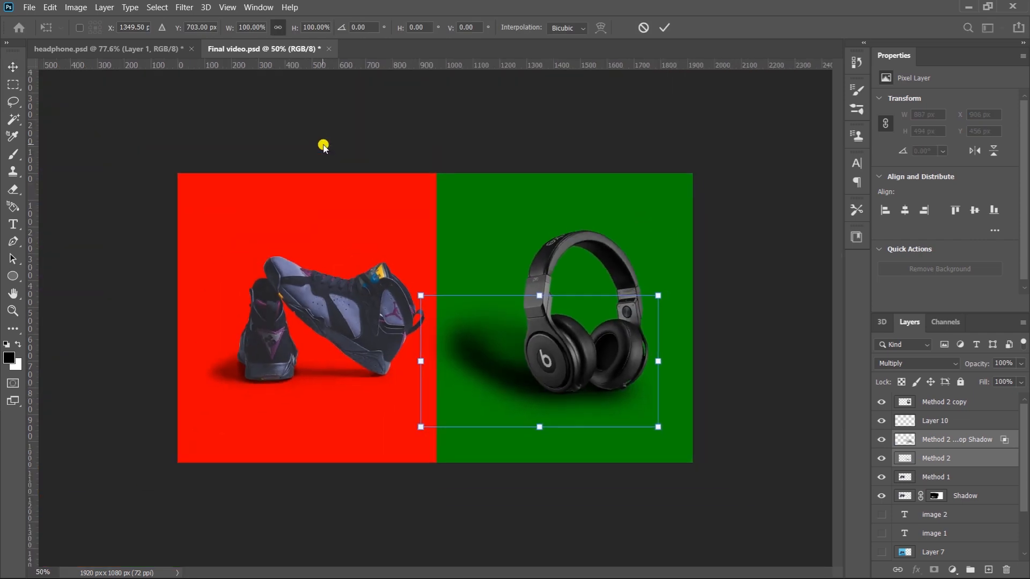
pyautogui.moveTo(422, 299); pyautogui.dragTo(453, 295)
pyautogui.press('Return')
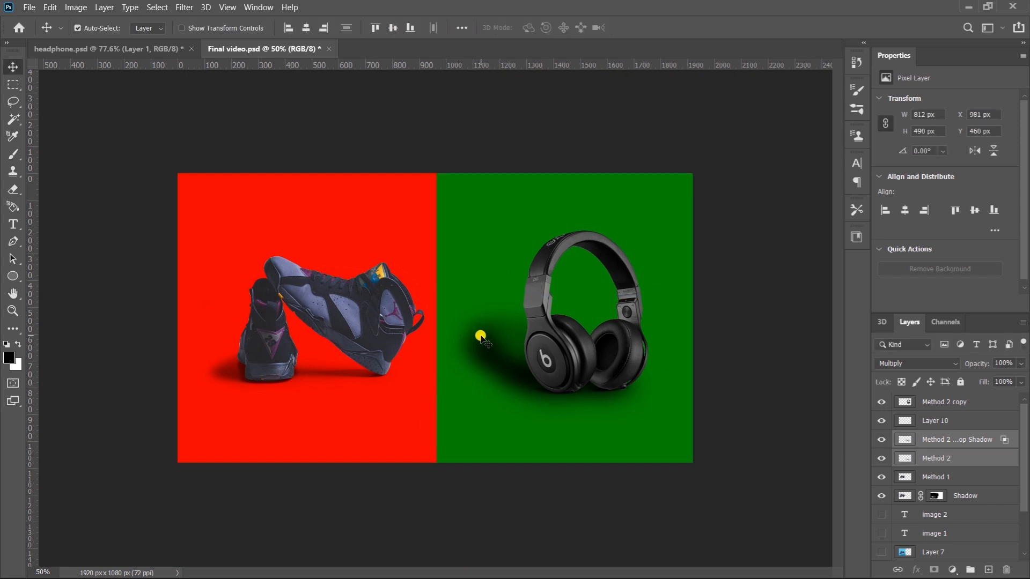
pyautogui.moveTo(908, 458); pyautogui.dragTo(908, 440)
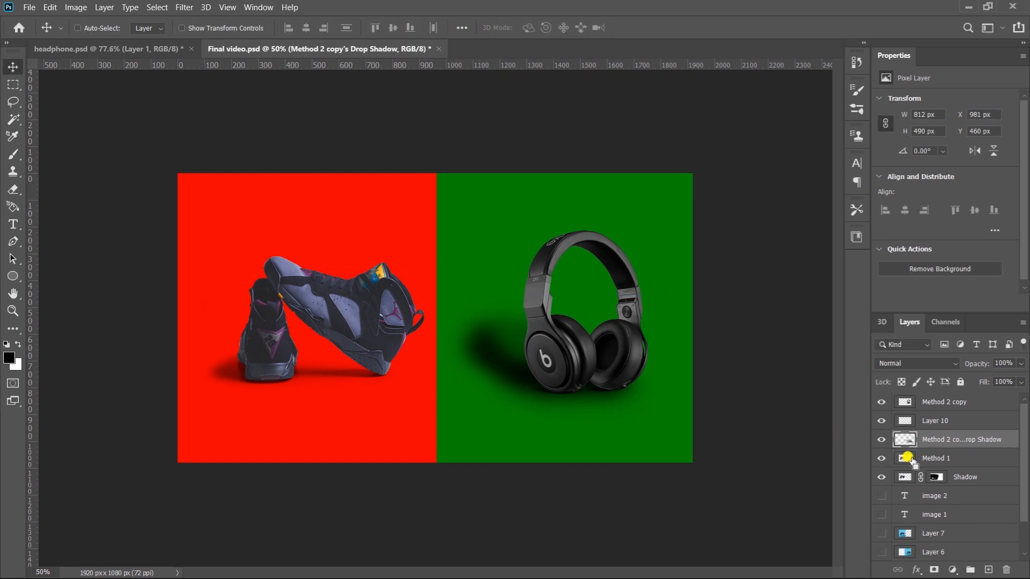
# Step: Apply a light Gaussian Blur to the merged headphone shadow layer
pyautogui.click(184, 7)
pyautogui.moveTo(227, 151)
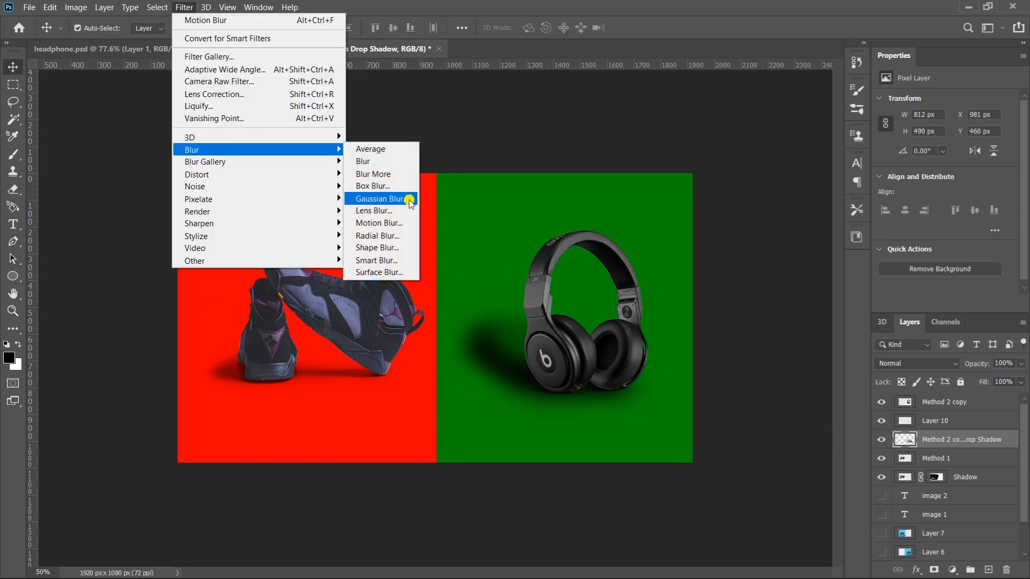
pyautogui.click(401, 200)
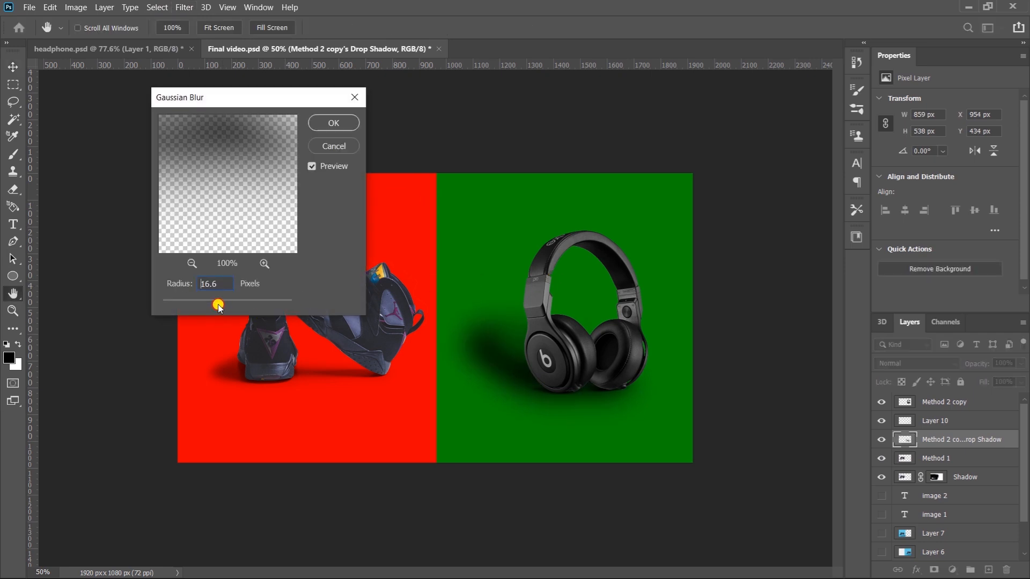
pyautogui.click(333, 123)
# Step: Add a layer mask to the merged shadow and erase its lower edge beneath the headphones with a soft 175 px eraser
pyautogui.press('z')
pyautogui.moveTo(568, 391); pyautogui.dragTo(630, 416)
pyautogui.press('v')
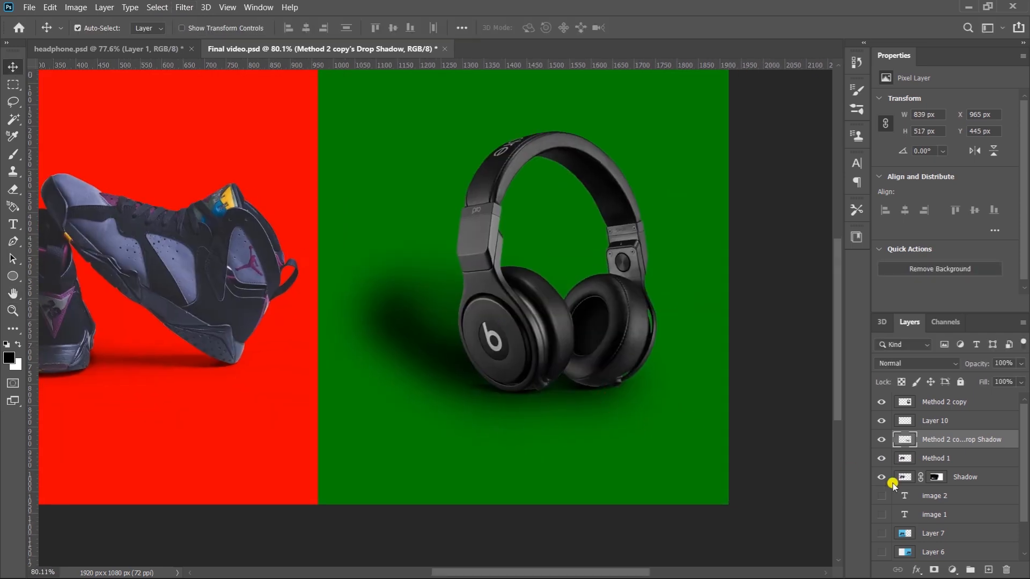
pyautogui.click(937, 568)
pyautogui.press('e')
pyautogui.press('x')
pyautogui.press('[')
pyautogui.press('[')
pyautogui.press('[')
pyautogui.press(']')
pyautogui.press(']')
pyautogui.press(']')
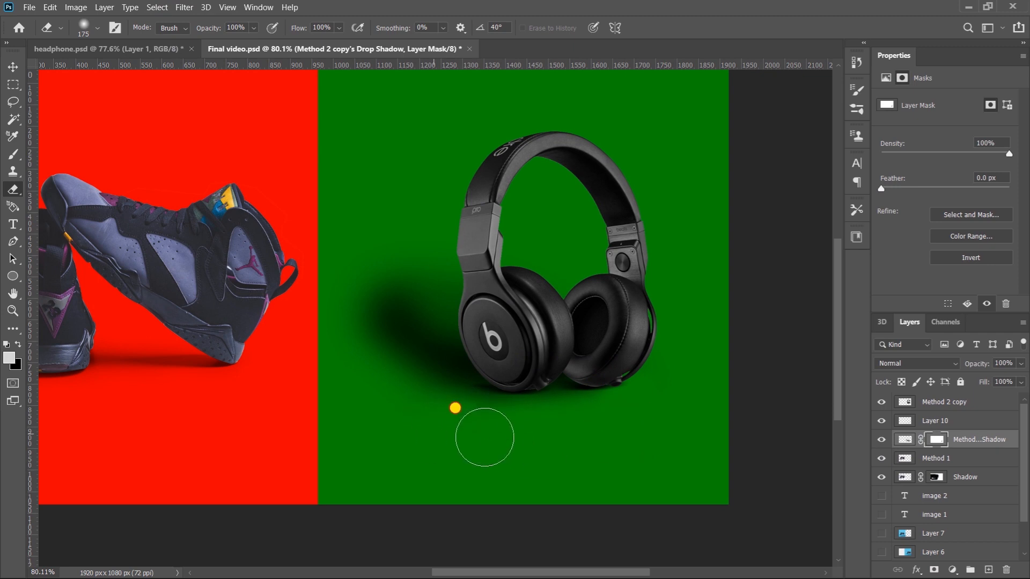
# Step: Distort the masked shadow by pulling its upper-left corner outward and upward, and nudge it slightly down toward the headphones
pyautogui.hotkey('ctrl', 't')
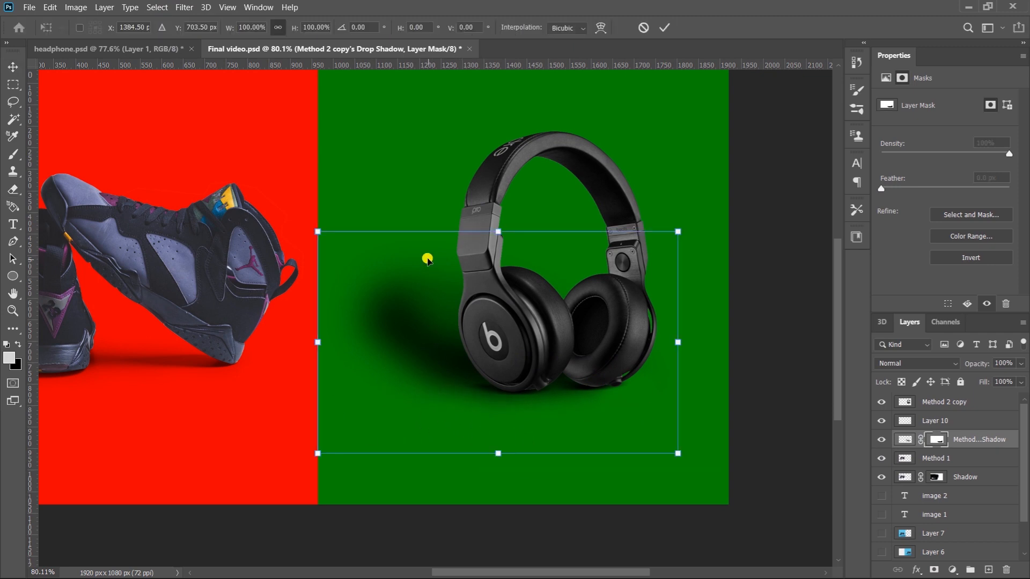
pyautogui.moveTo(317, 232); pyautogui.dragTo(272, 172)
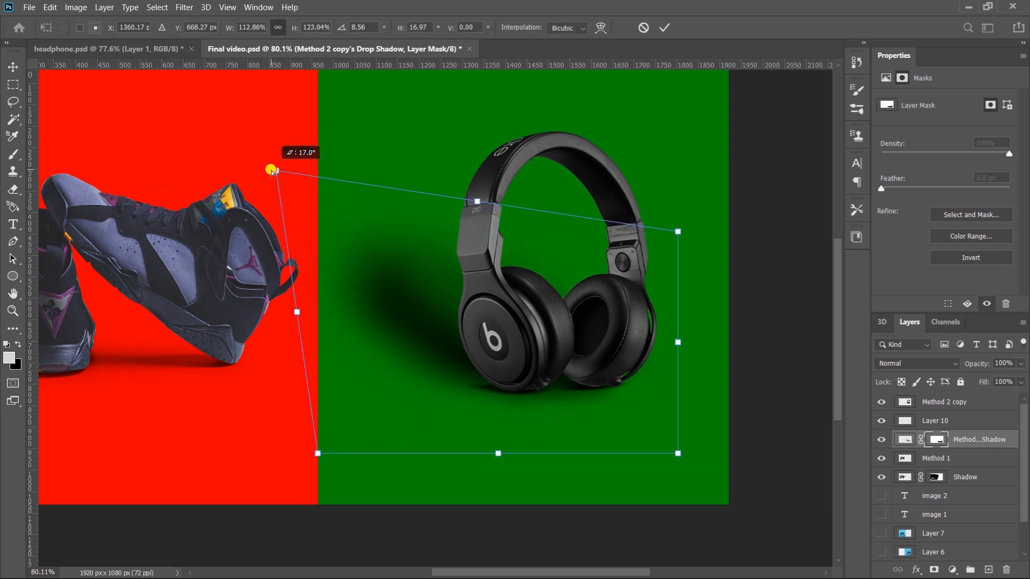
pyautogui.press('Return')
pyautogui.press('v')
pyautogui.moveTo(409, 299); pyautogui.dragTo(419, 308)
# Step: Fade the far end of the headphones' cast shadow on its layer mask with a soft 600 px eraser at 50% opacity
pyautogui.press('e')
pyautogui.press(']')
pyautogui.press(']')
pyautogui.press(']')
pyautogui.press(']')
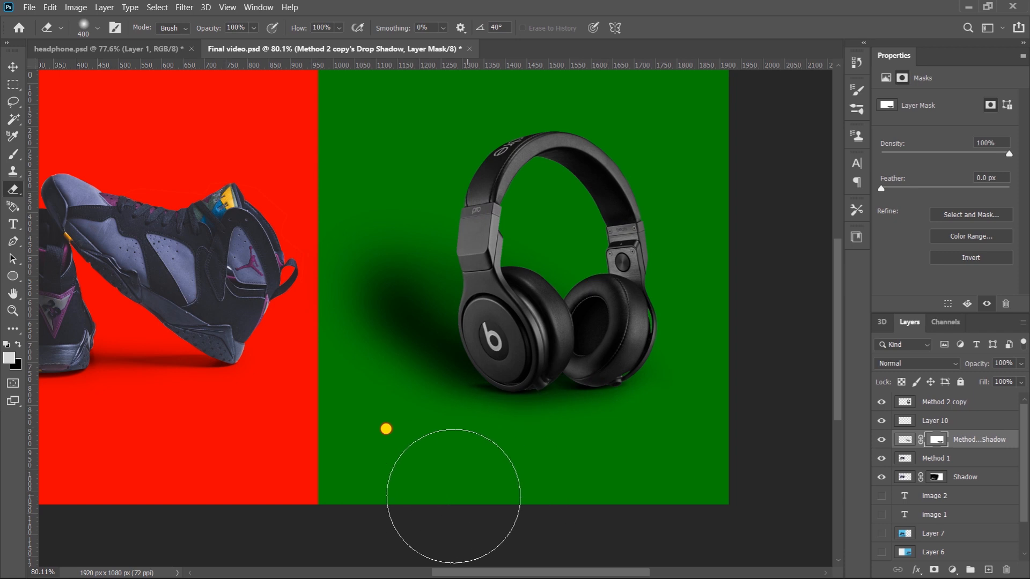
pyautogui.press(']')
pyautogui.press(']')
pyautogui.click(254, 28)
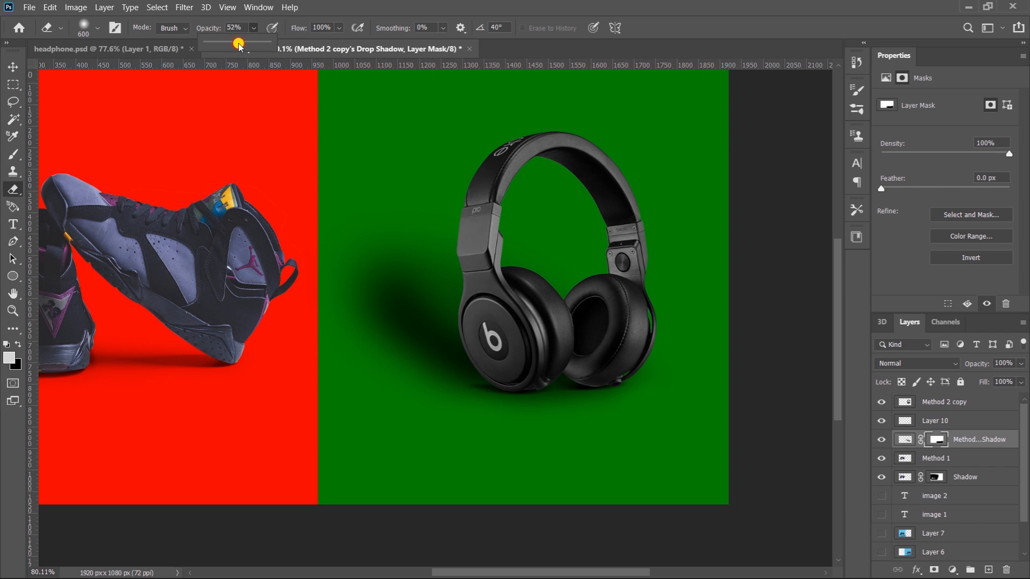
pyautogui.click(366, 264)
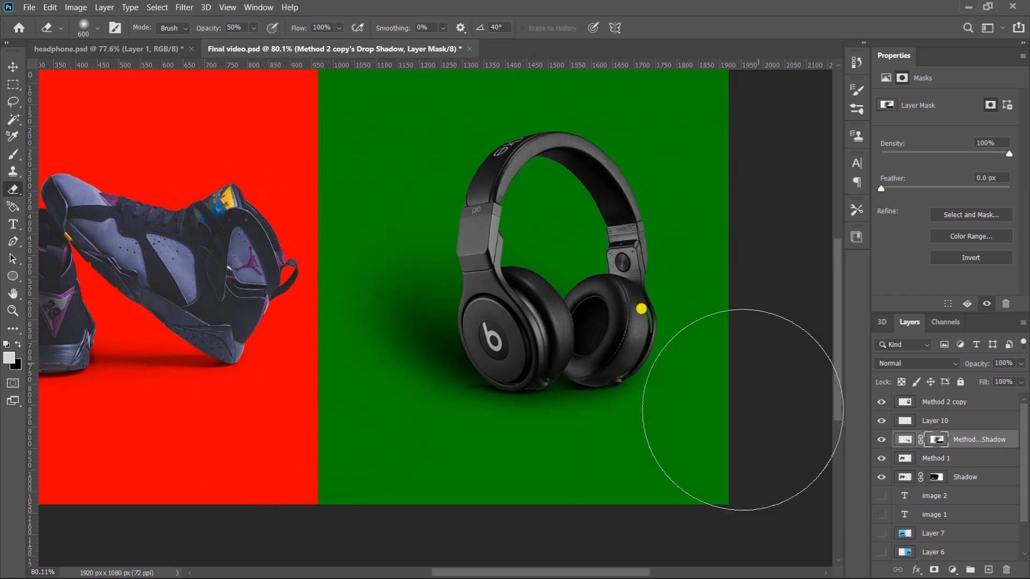
# Step: Try to move the contact shadow on Layer 10 about 6 px down beneath the headphones
pyautogui.press('v')
pyautogui.click(490, 396)
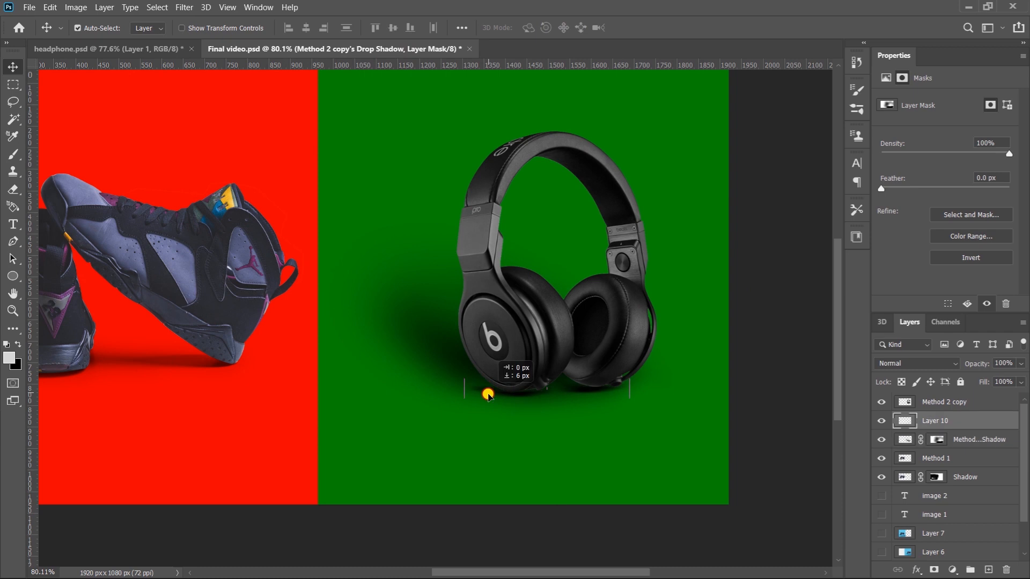
pyautogui.press('ctrl')
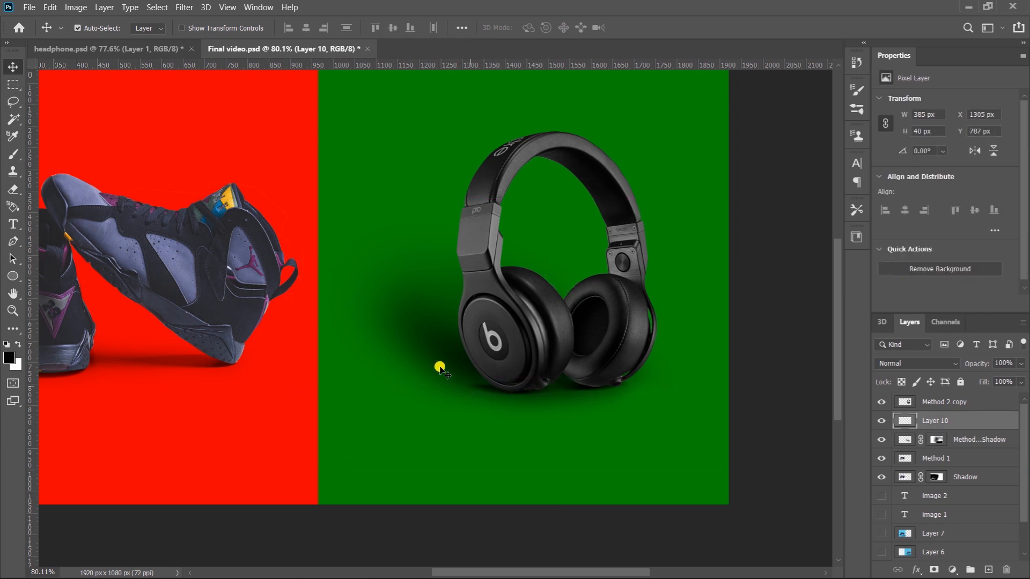
pyautogui.click(183, 8)
pyautogui.click(517, 397)
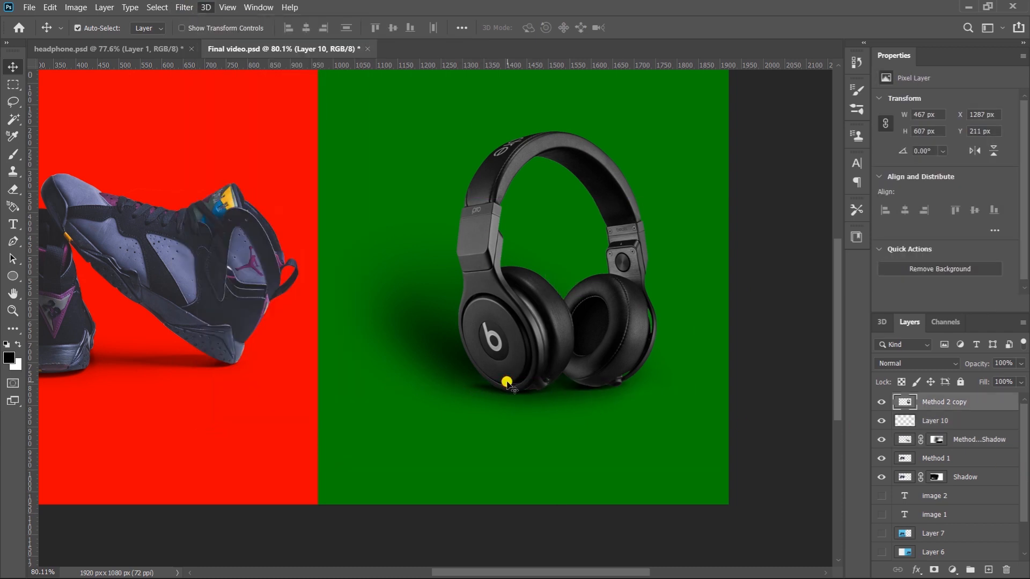
# Step: Select the contact shadow on Layer 10 beneath the headphones and soften it with a light Gaussian Blur
pyautogui.click(485, 416)
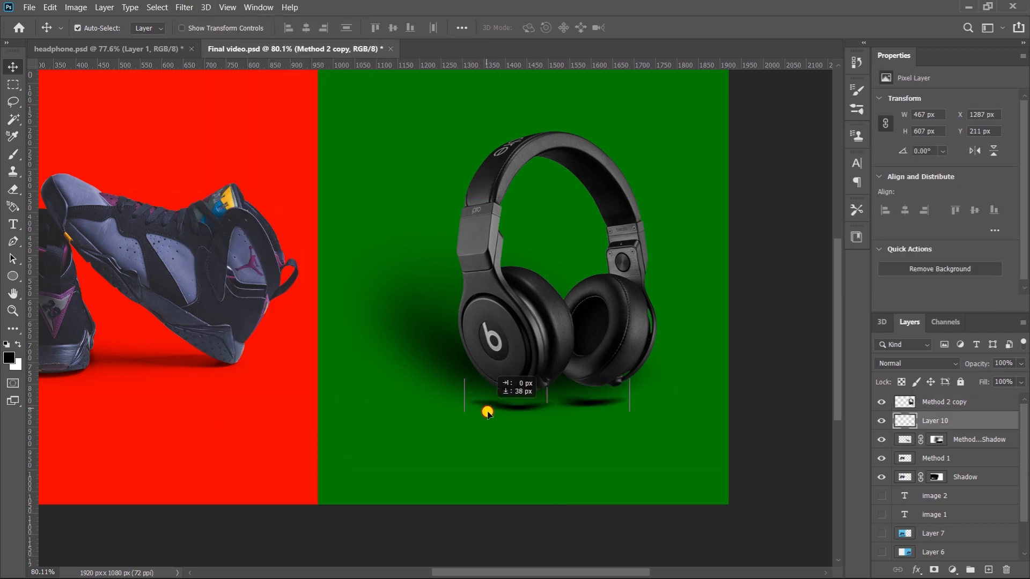
pyautogui.click(182, 8)
pyautogui.moveTo(236, 149)
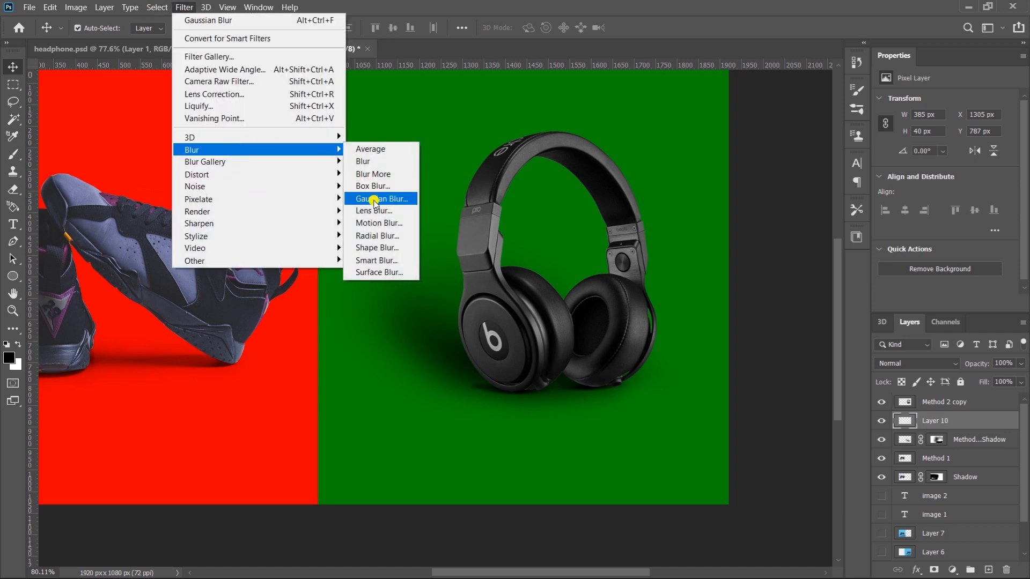
pyautogui.click(382, 199)
pyautogui.moveTo(223, 302); pyautogui.dragTo(188, 304)
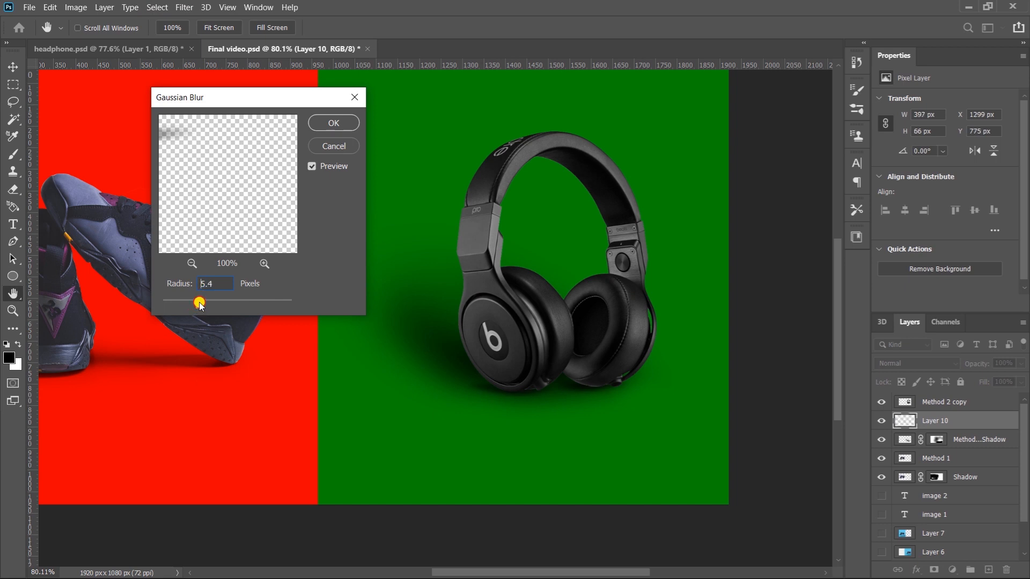
pyautogui.click(333, 123)
# Step: Reduce the eraser to 200 px and fit the whole canvas in view to review the shoe and headphone shadows
pyautogui.press('e')
pyautogui.press('[')
pyautogui.press('[')
pyautogui.press('[')
pyautogui.press('[')
pyautogui.press('[')
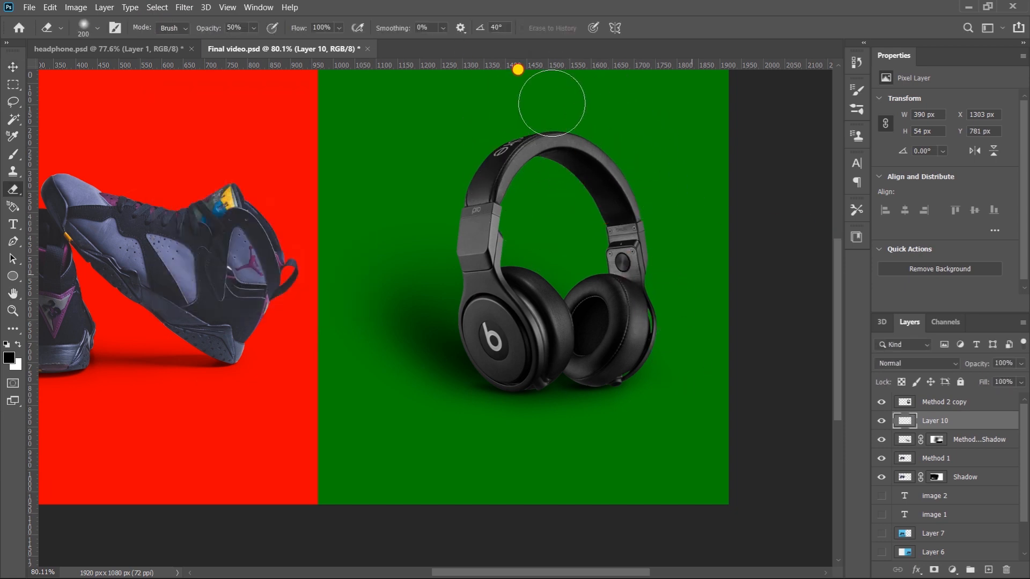
pyautogui.hotkey('ctrl', '0')
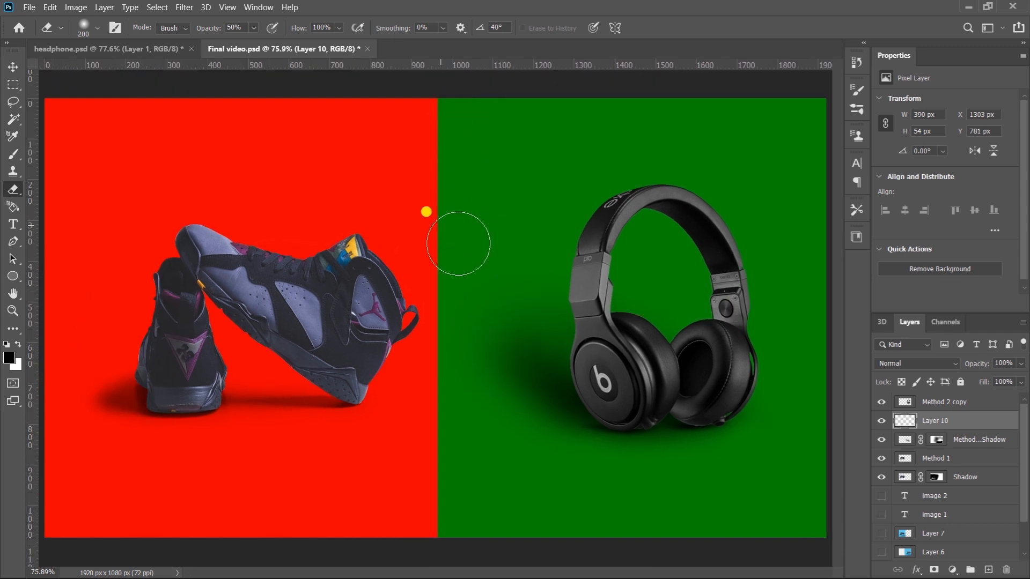